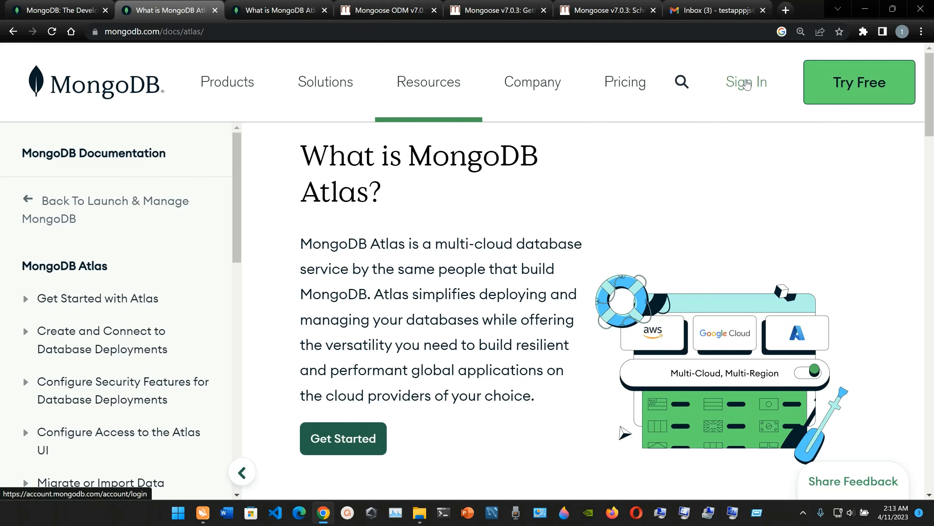
Open the Atlas login page from the docs and close the leftover MongoDB developer tab.
click(753, 87)
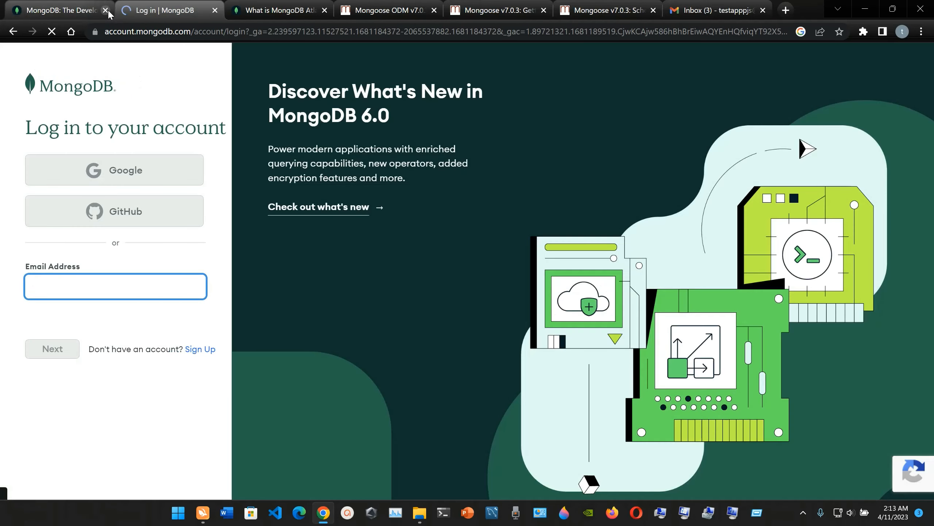
click(105, 10)
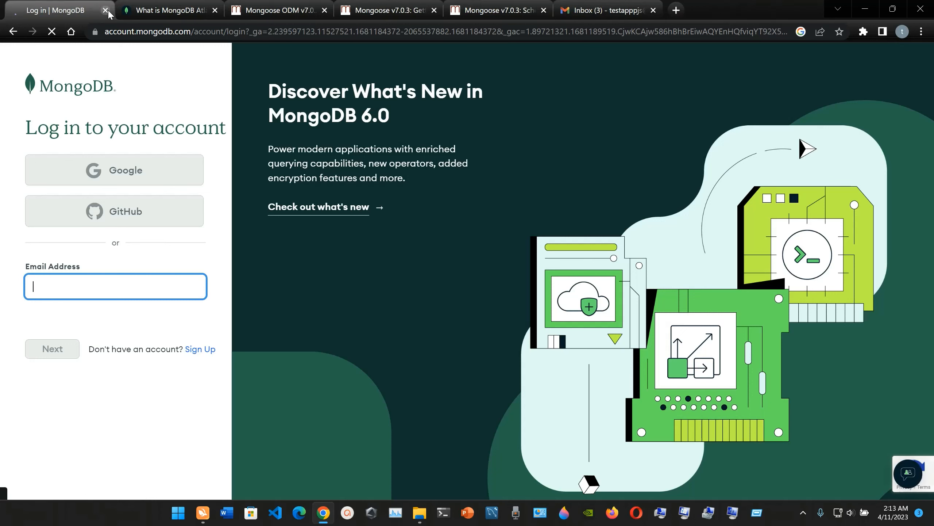
Go to the Sign Up form and enter the account e-mail address.
click(201, 349)
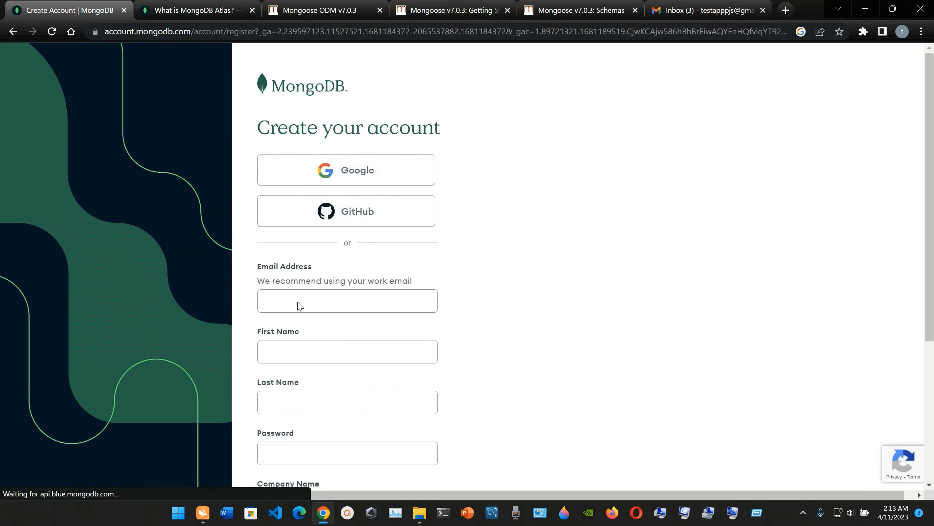
scroll(340, 382, down, 5)
scroll(340, 382, up, 5)
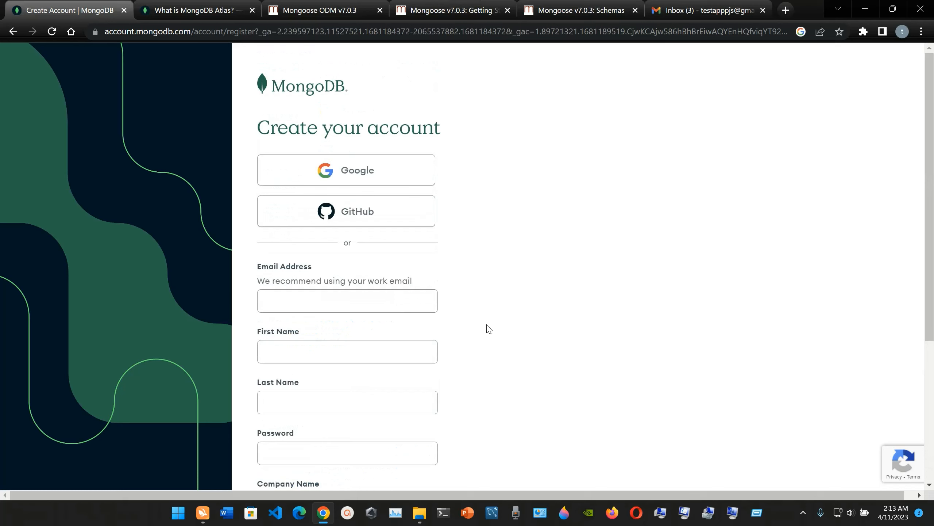
scroll(317, 305, down, 3)
scroll(314, 305, up, 3)
click(299, 302)
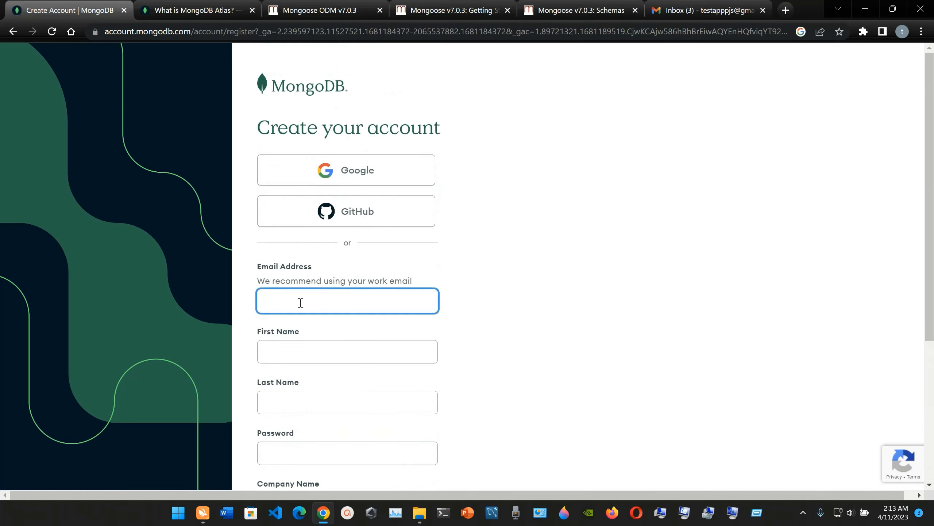
Fill in the first name, last name and account password.
click(288, 354)
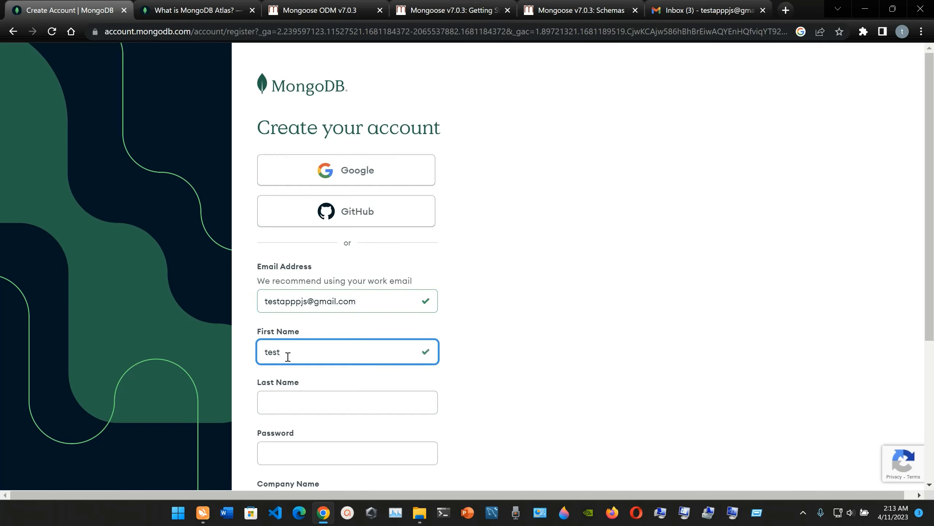
click(286, 397)
text(app)
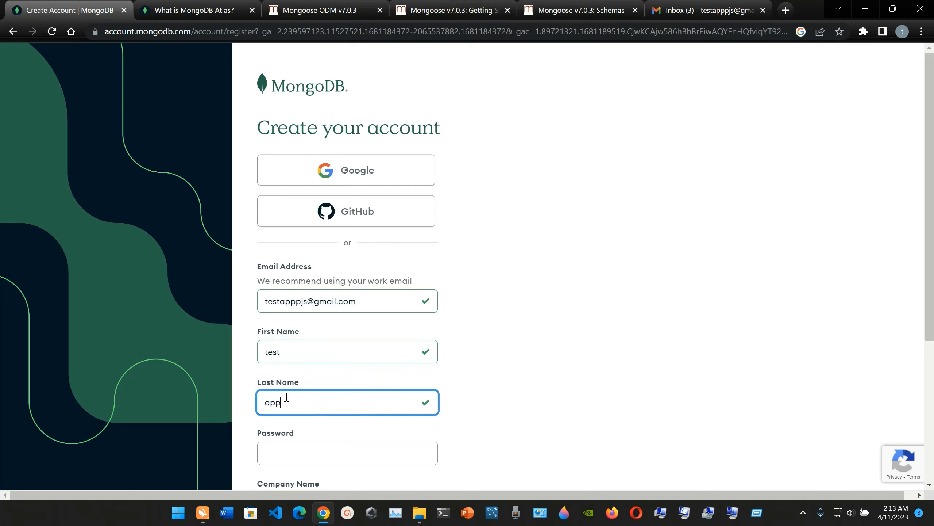
text(pjs)
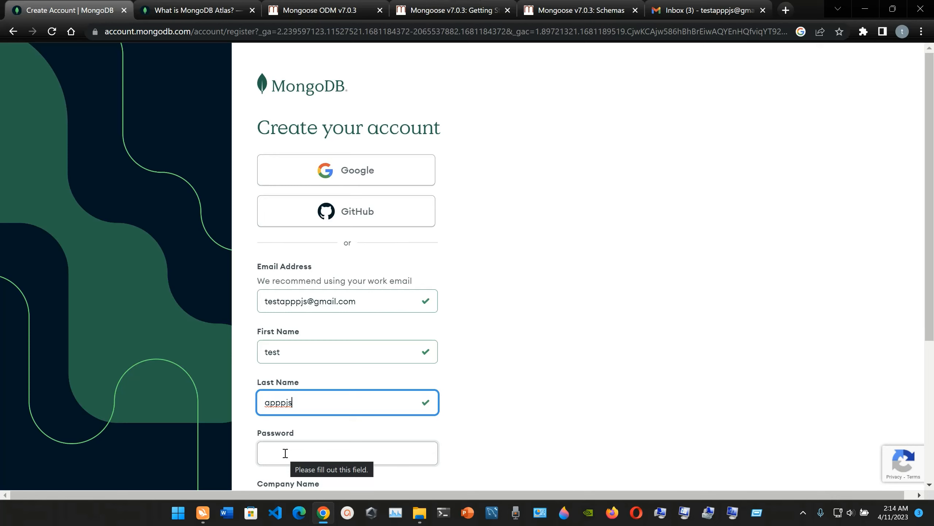
click(285, 453)
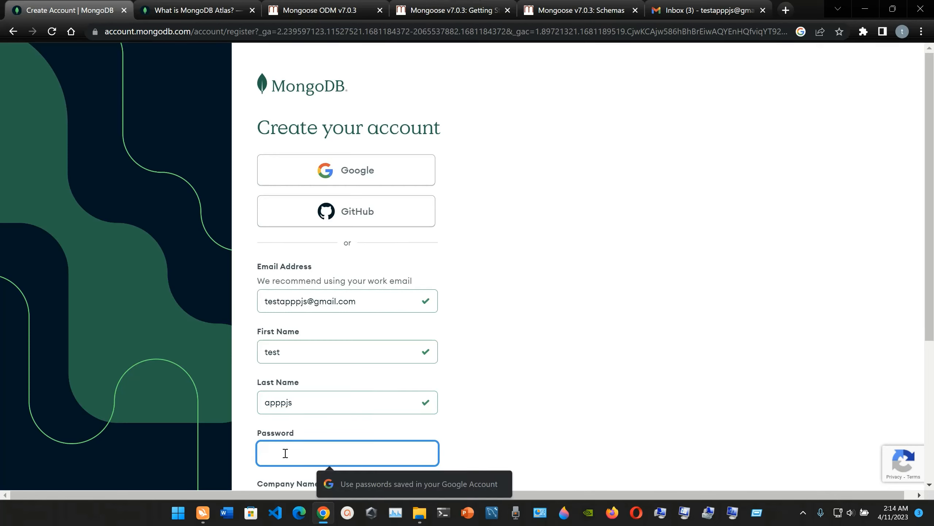
text(•)
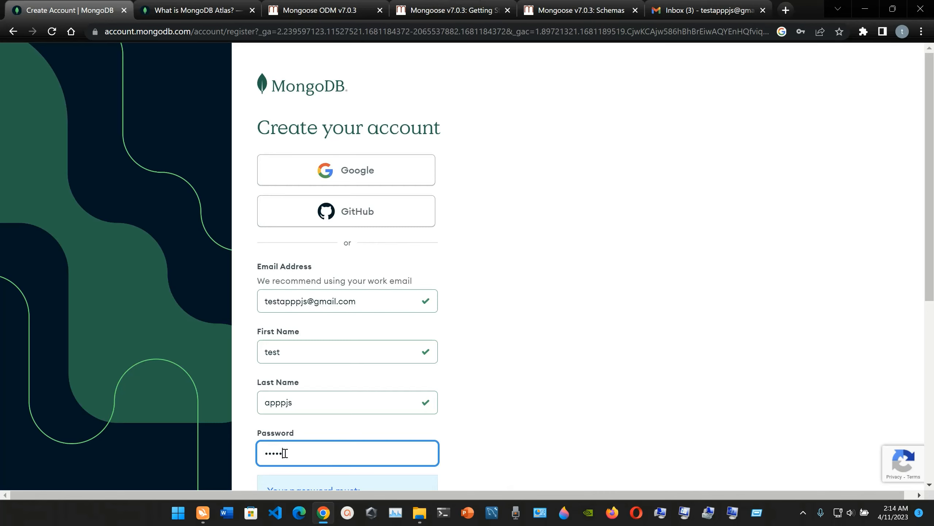
text(••••••••)
Accept the Privacy Policy and Terms of Service and start the 'I'm not a robot' check.
scroll(285, 453, down, 5)
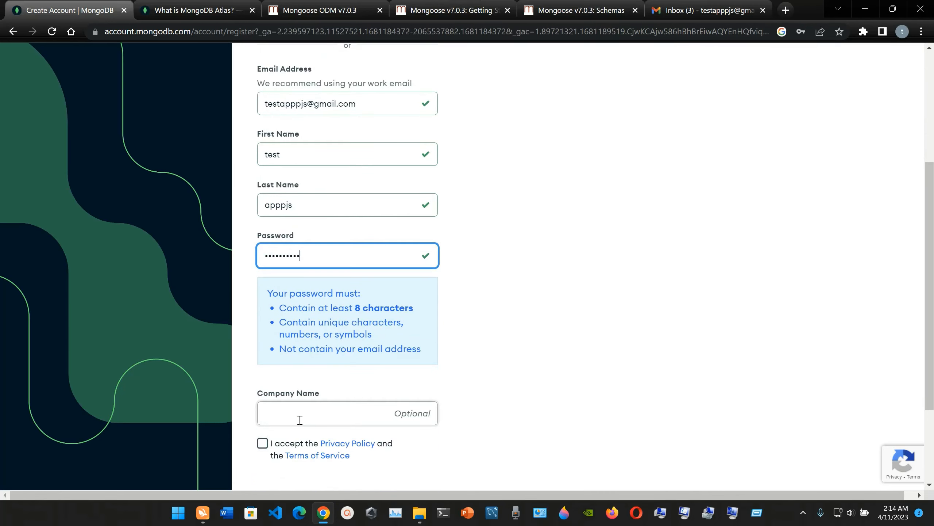
scroll(298, 419, down, 2)
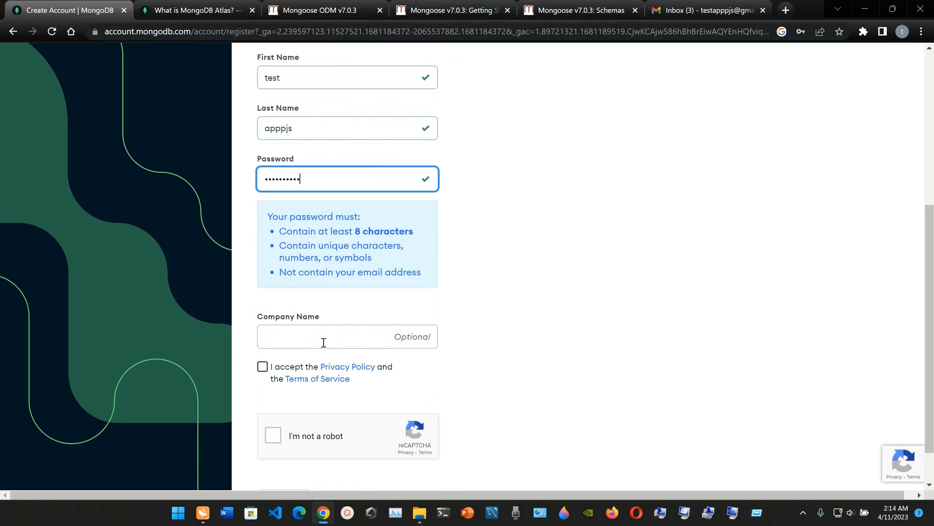
click(262, 366)
scroll(401, 402, down, 1)
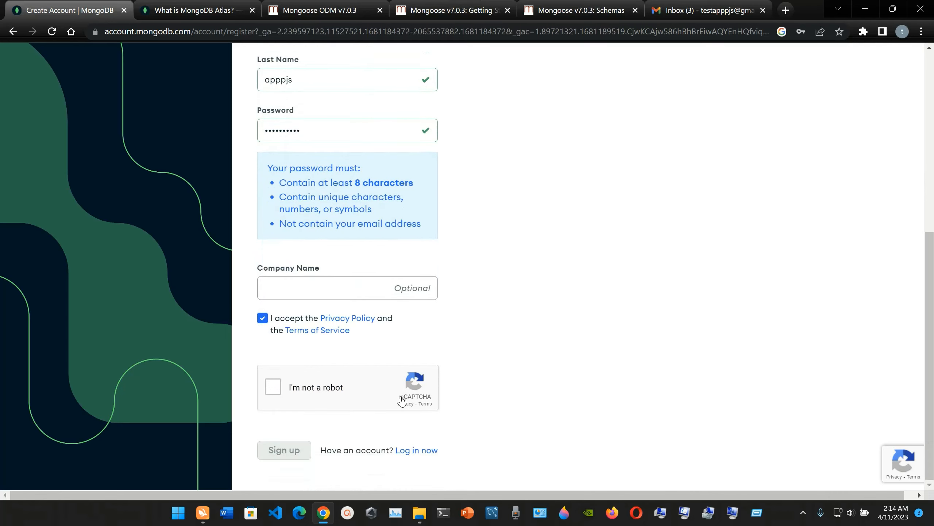
click(274, 387)
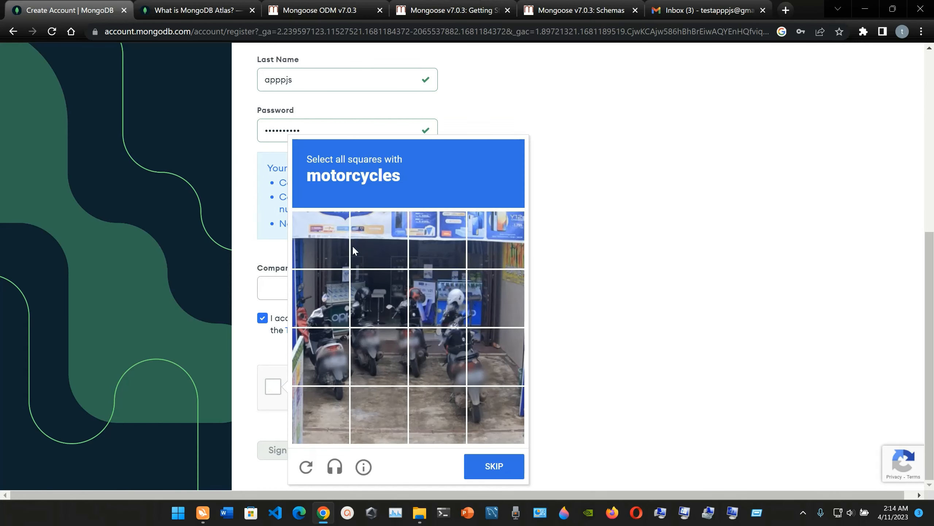
Select the eight motorcycle tiles, verify the reCAPTCHA and submit the sign-up form.
click(316, 350)
click(320, 297)
click(383, 299)
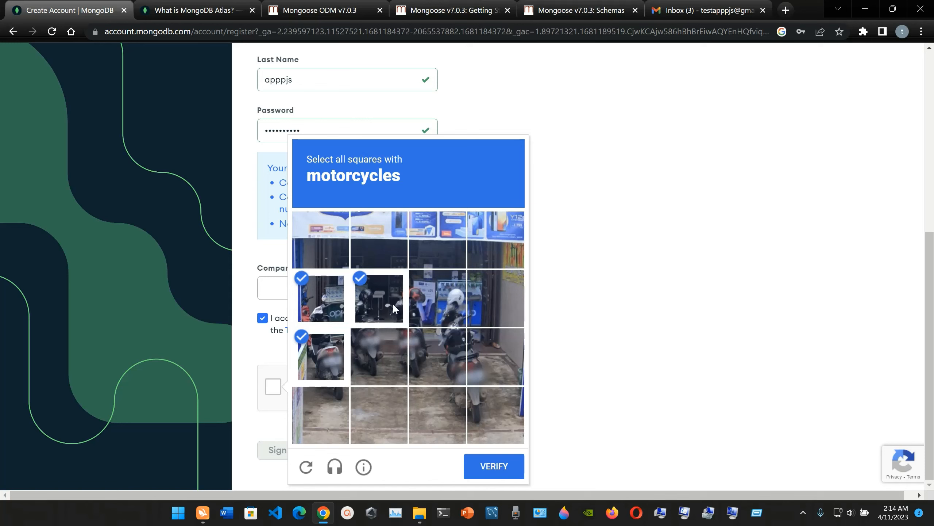
click(386, 357)
click(429, 352)
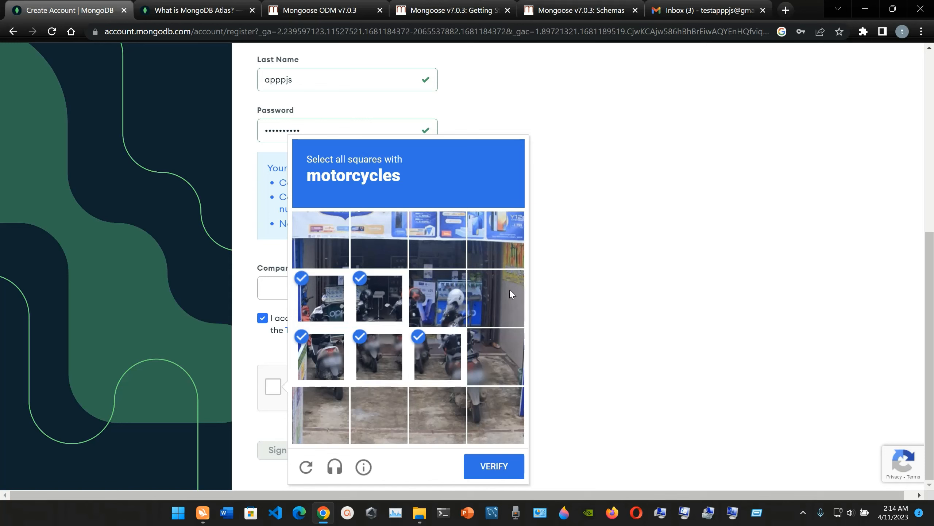
click(509, 288)
click(489, 352)
click(437, 298)
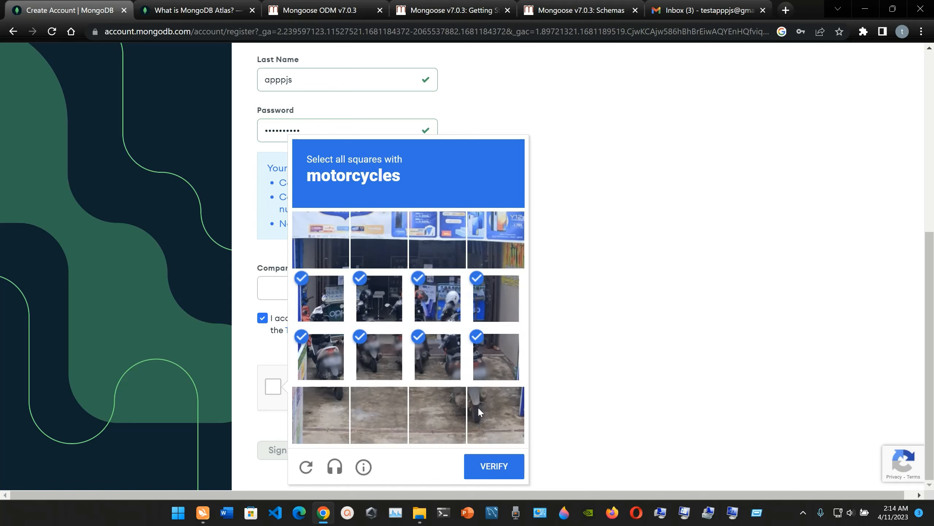
click(494, 466)
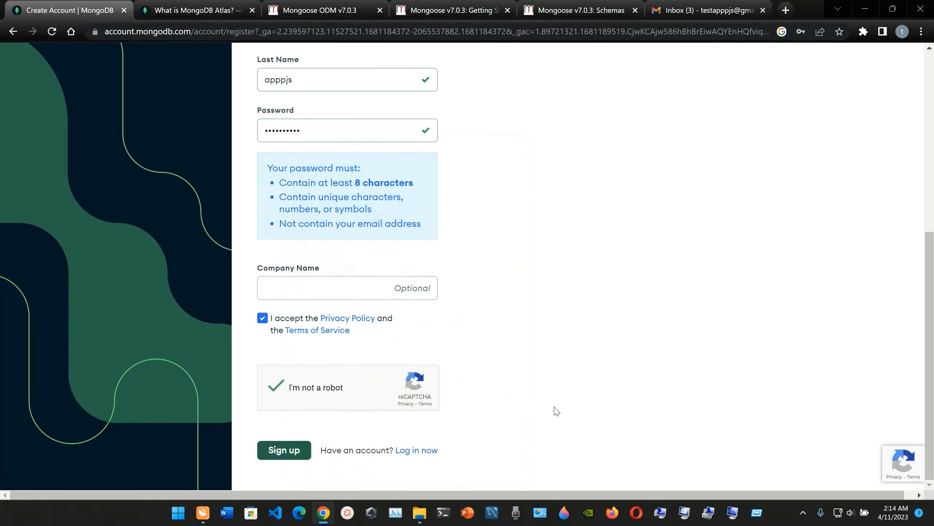
click(289, 460)
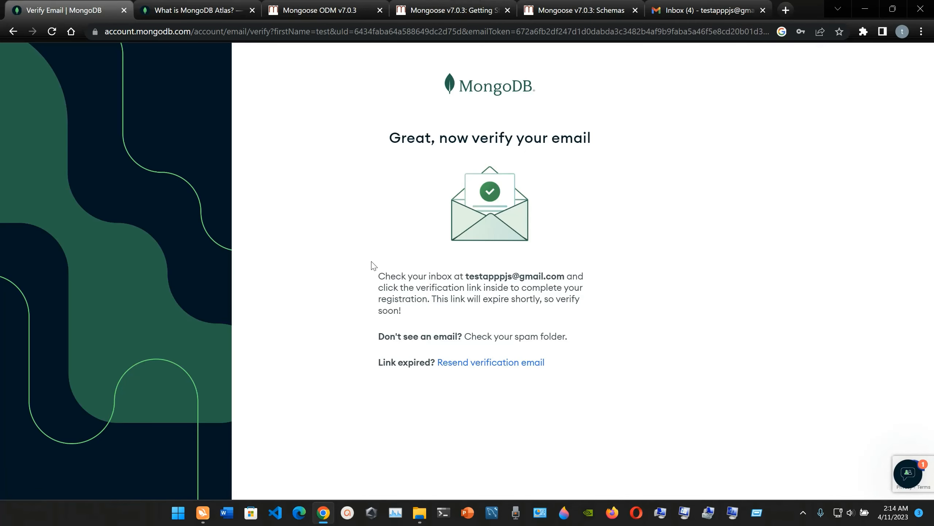
key(ctrl+plus)
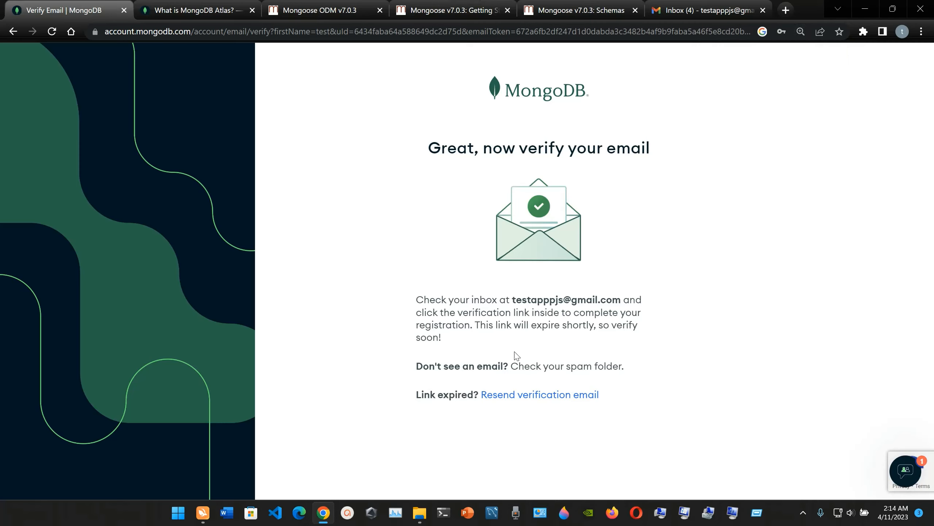
In Gmail, open the MongoDB Cloud email and confirm the address with Verify Email.
click(682, 4)
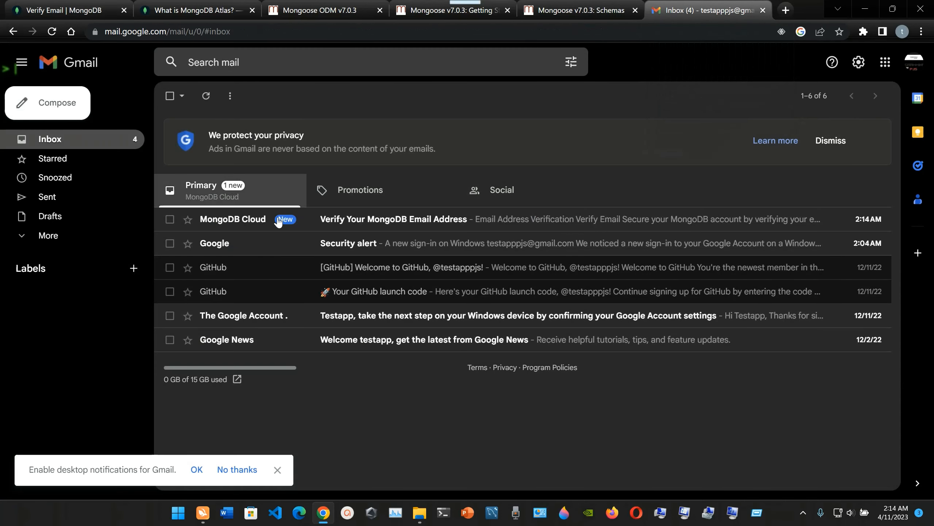
click(229, 229)
scroll(486, 342, down, 3)
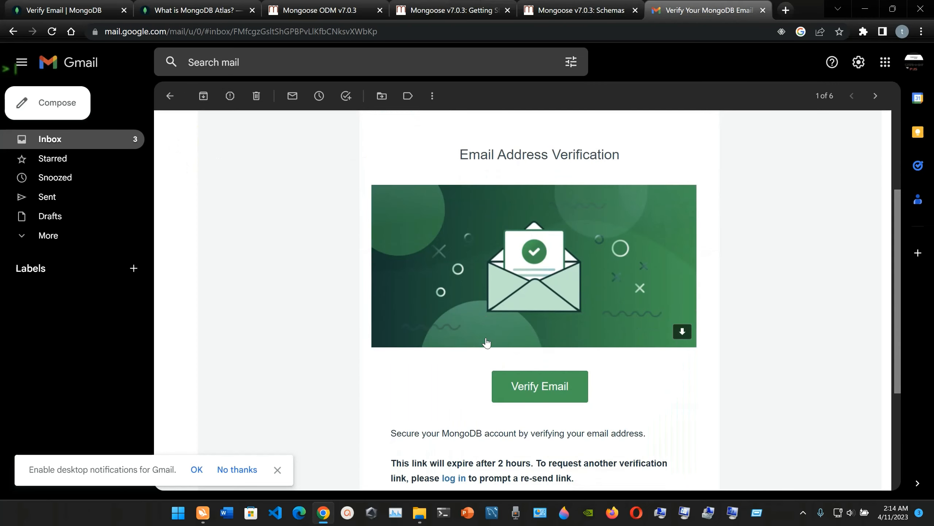
scroll(486, 342, down, 2)
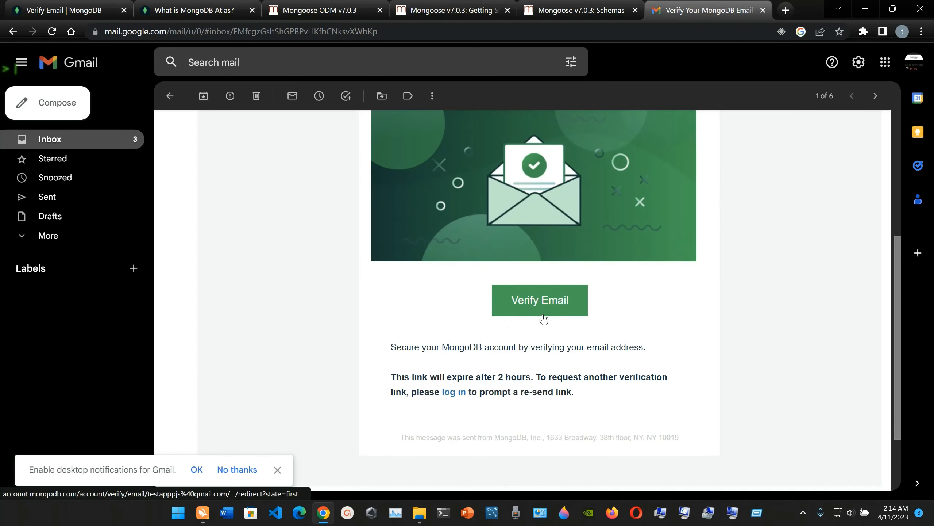
click(526, 306)
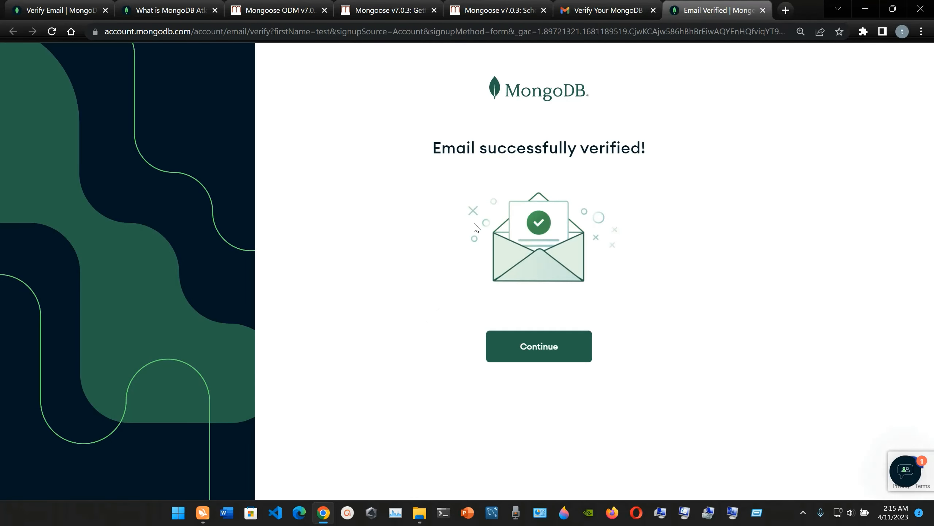
Continue from the Email successfully verified page to the Welcome to Atlas questionnaire.
click(549, 350)
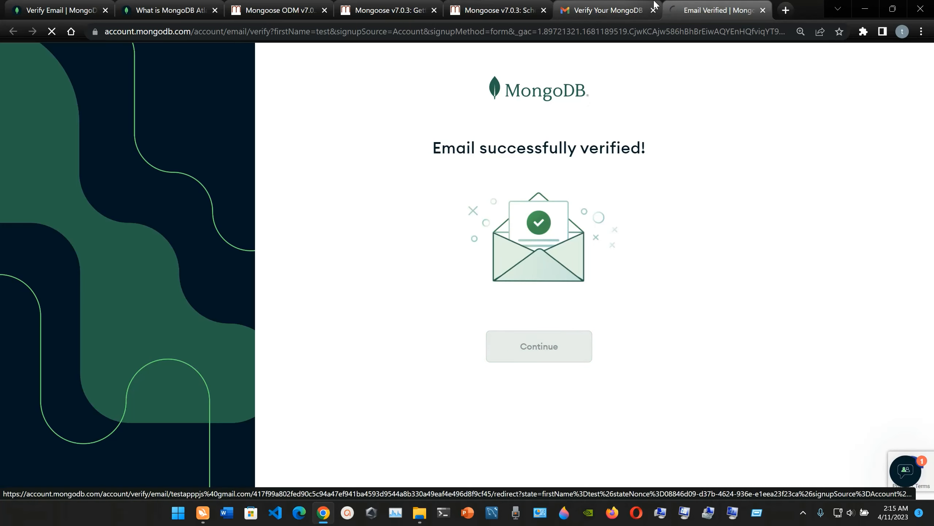
drag(721, 8, 98, 4)
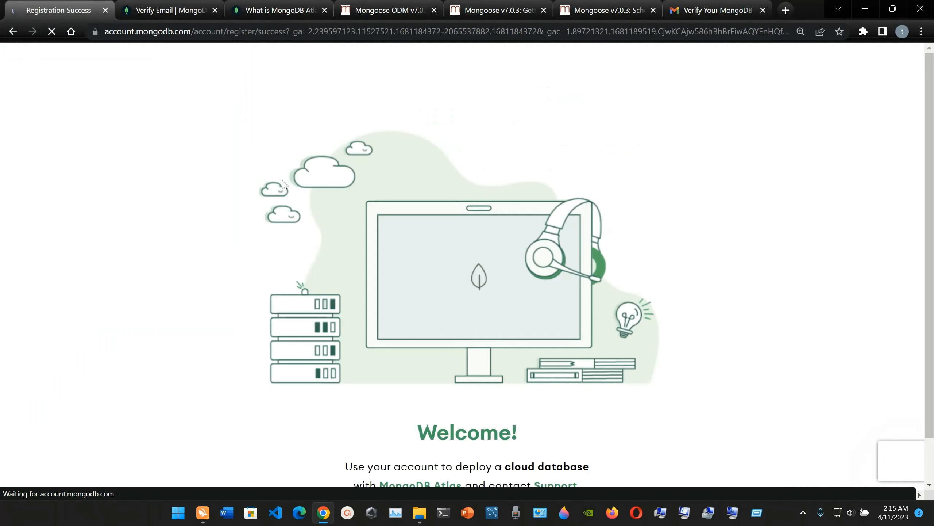
scroll(240, 247, down, 1)
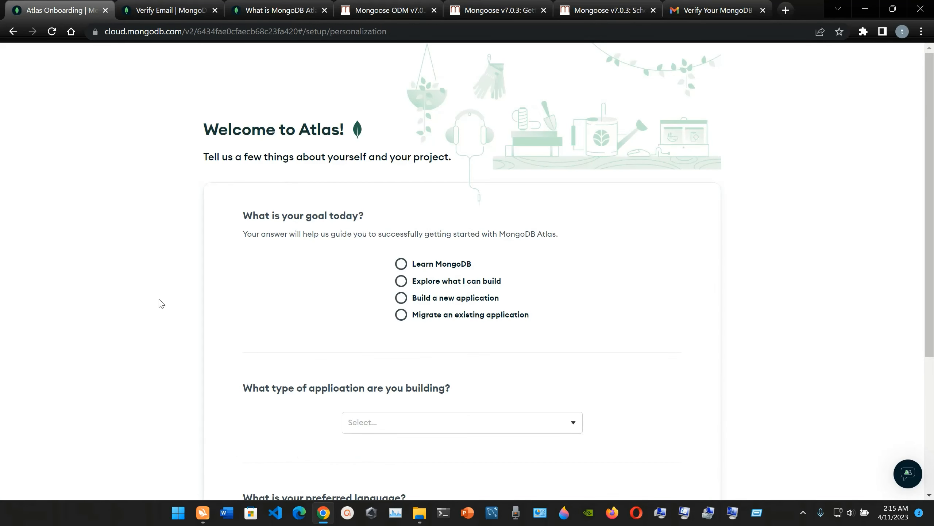
Zoom the page to 125% and choose Learn MongoDB as today's goal.
key(ctrl+plus)
key(ctrl+plus)
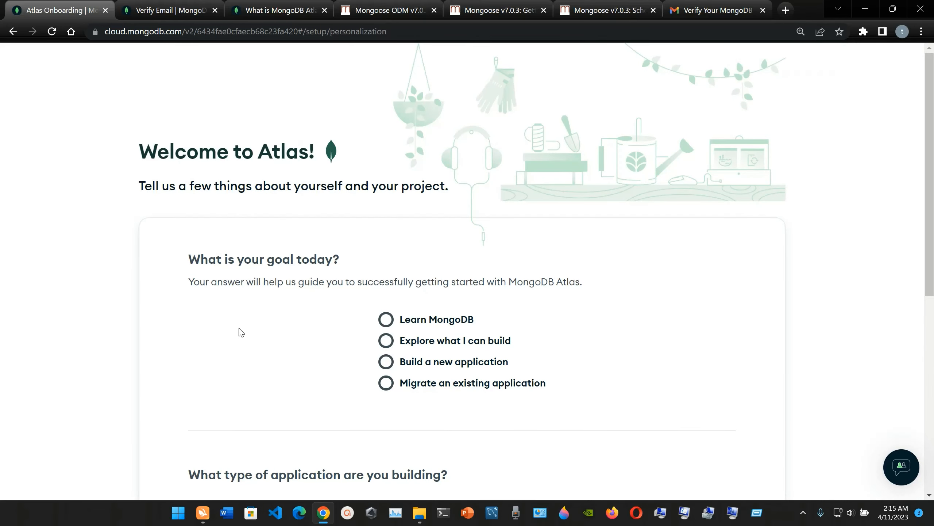
scroll(241, 332, down, 1)
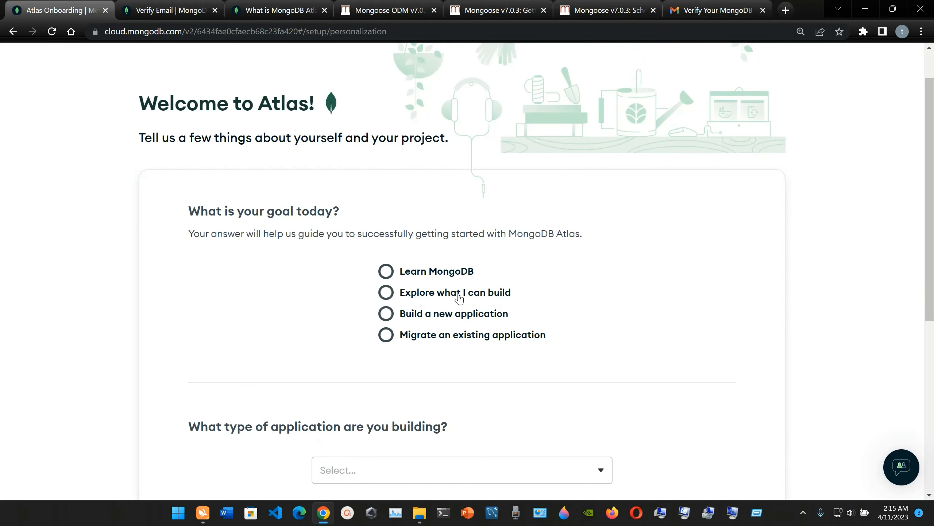
scroll(486, 351, down, 1)
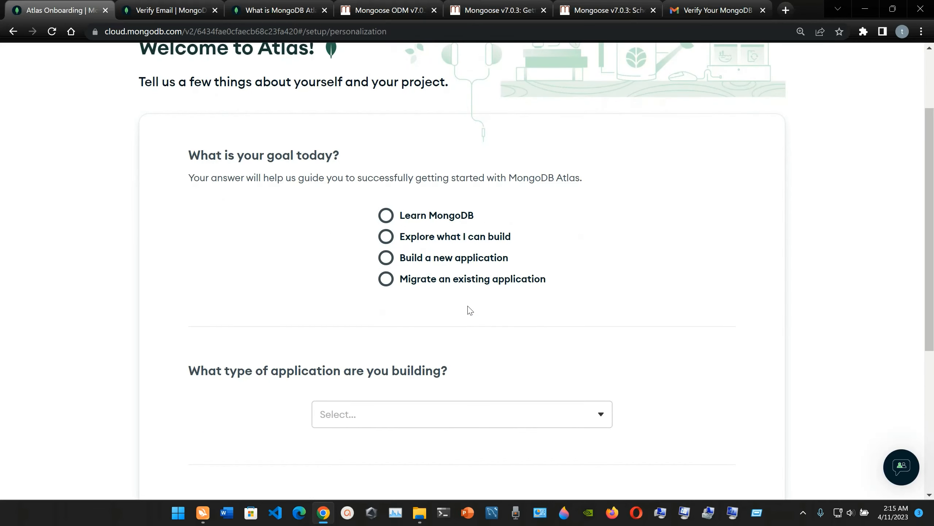
scroll(467, 308, down, 1)
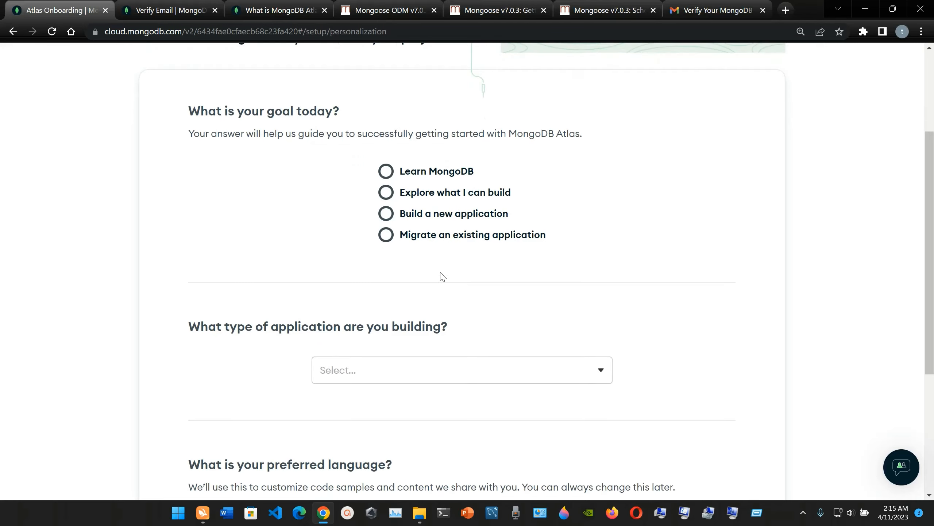
click(386, 172)
scroll(430, 251, down, 1)
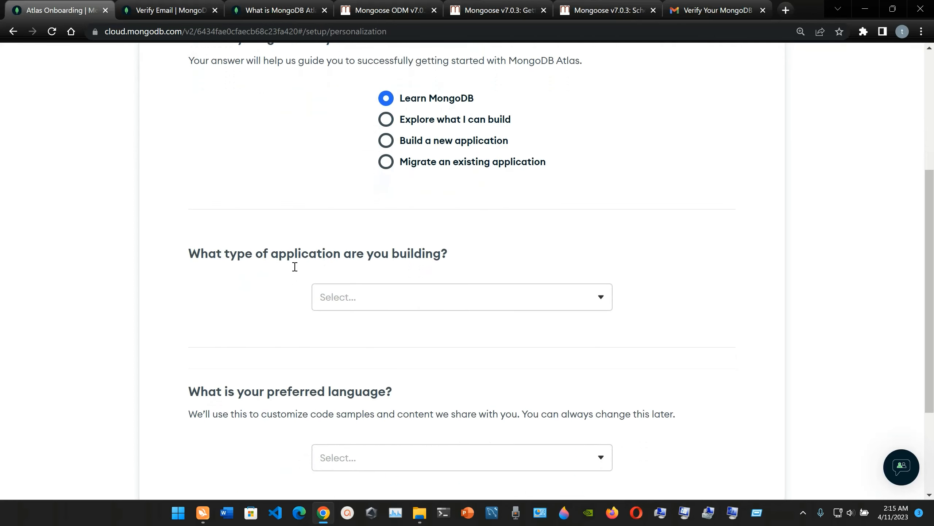
Set the application type to 'I'm just exploring'.
click(391, 304)
scroll(391, 329, down, 1)
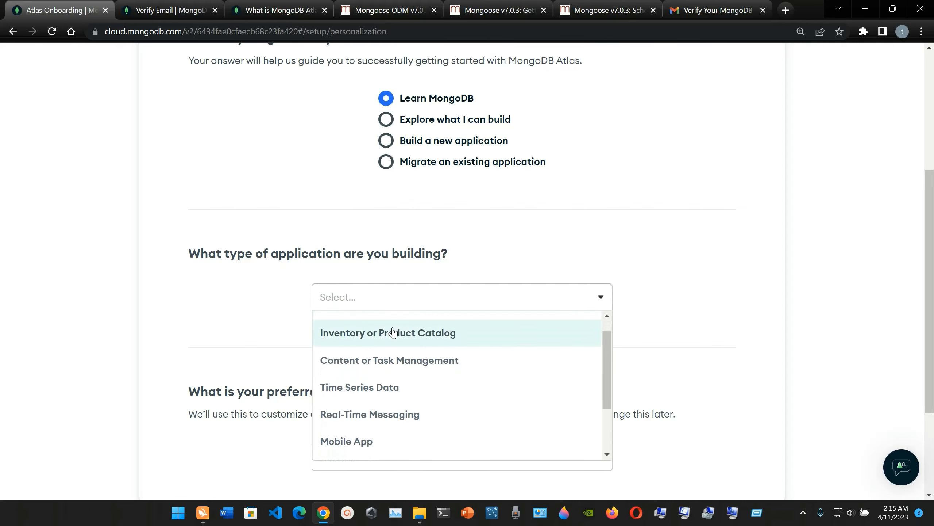
scroll(392, 331, down, 4)
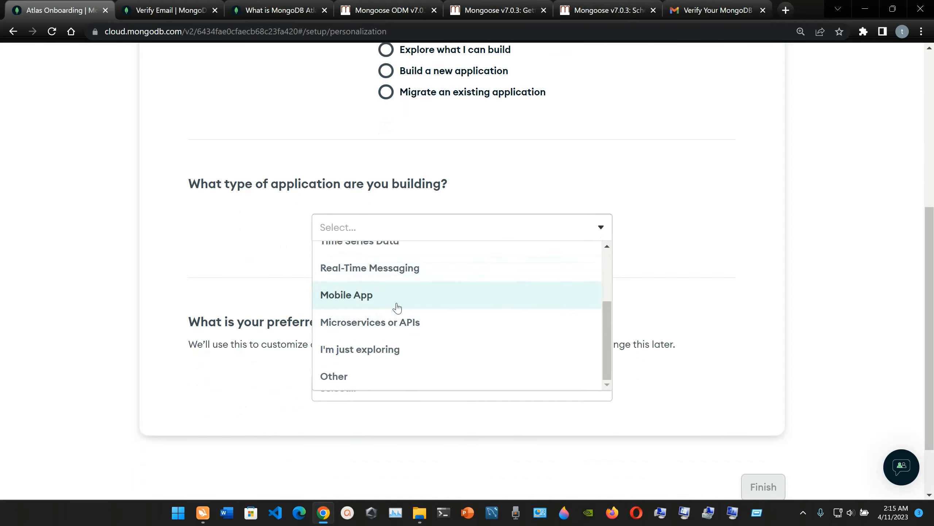
scroll(380, 343, up, 3)
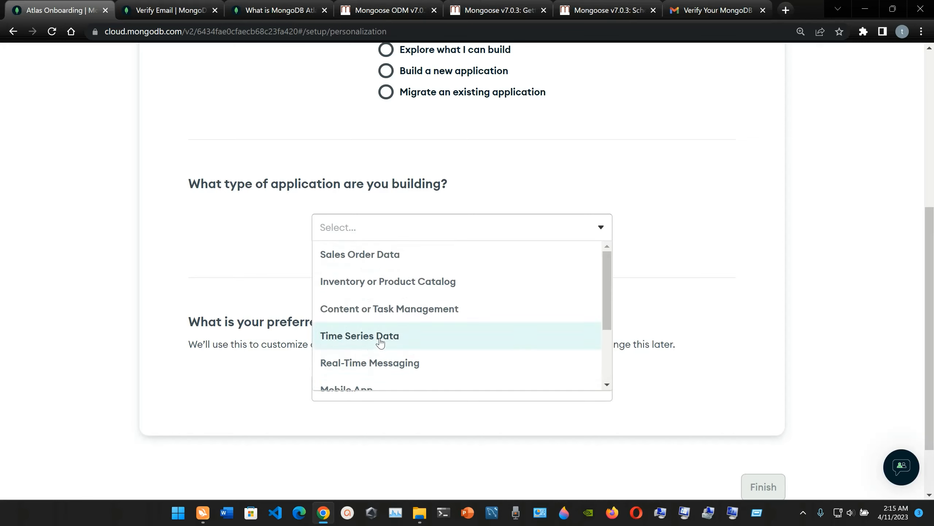
scroll(381, 343, down, 3)
click(380, 346)
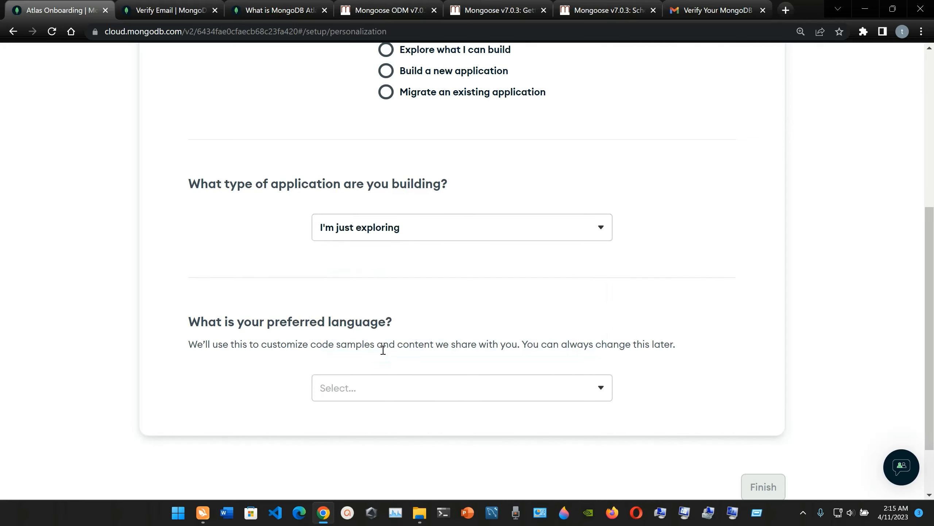
Choose JavaScript as the preferred language and finish the survey.
click(359, 382)
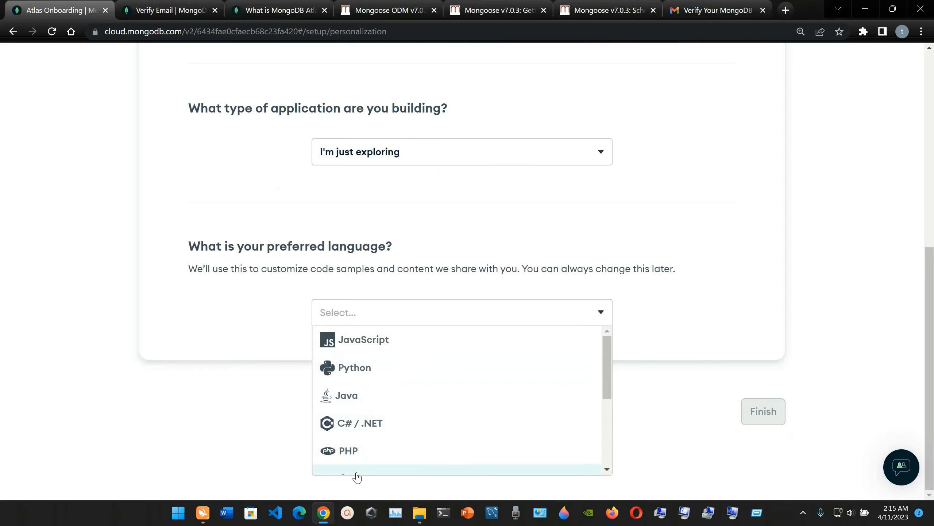
scroll(400, 423, down, 5)
scroll(401, 424, up, 5)
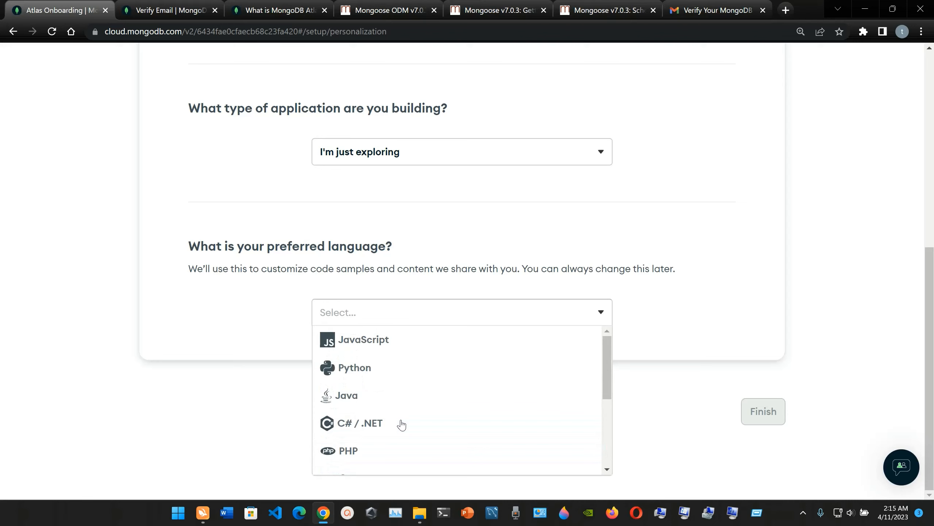
click(355, 350)
click(761, 410)
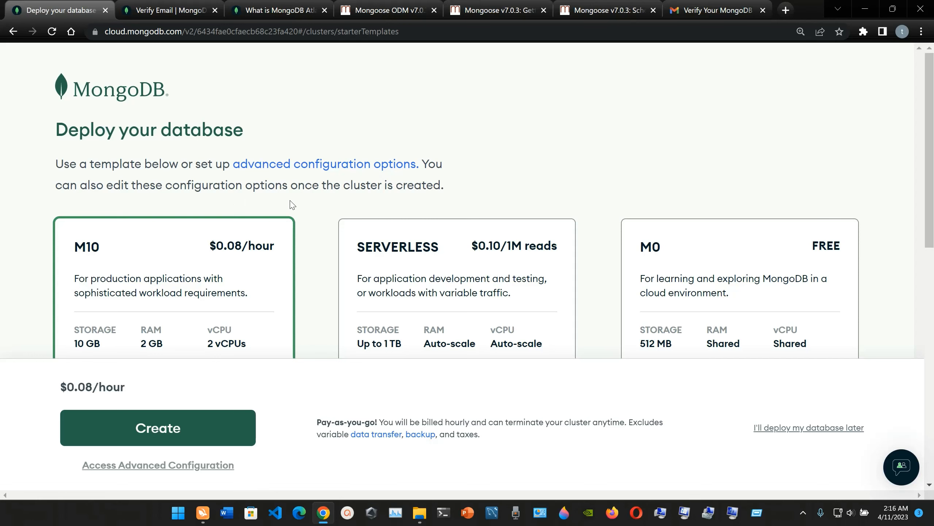
Pick the M0 FREE cluster template (512 MB storage, AWS) over M10.
scroll(328, 209, down, 3)
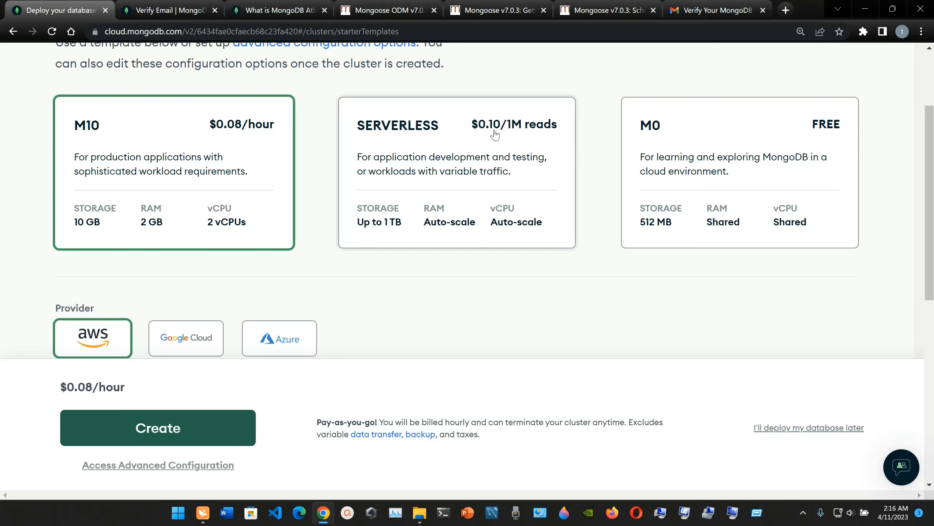
click(704, 149)
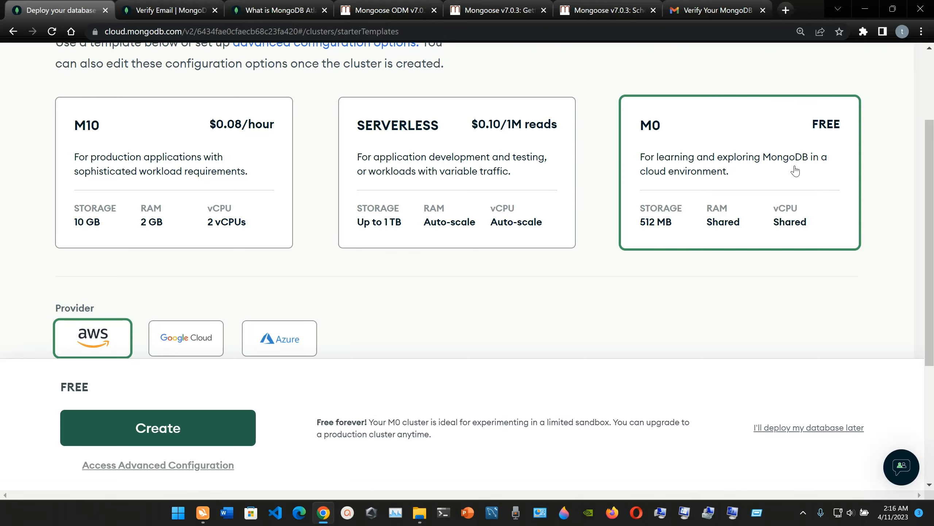
scroll(794, 171, down, 1)
scroll(795, 171, up, 2)
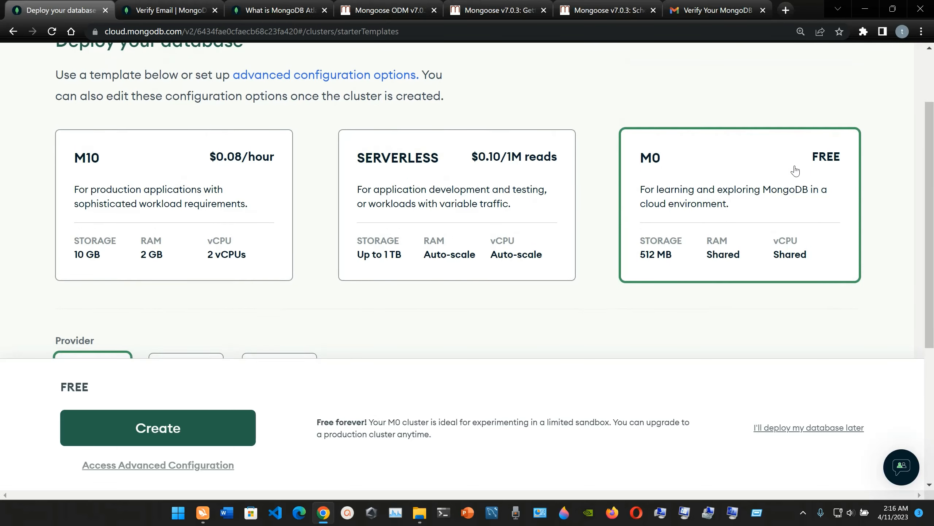
scroll(754, 236, up, 2)
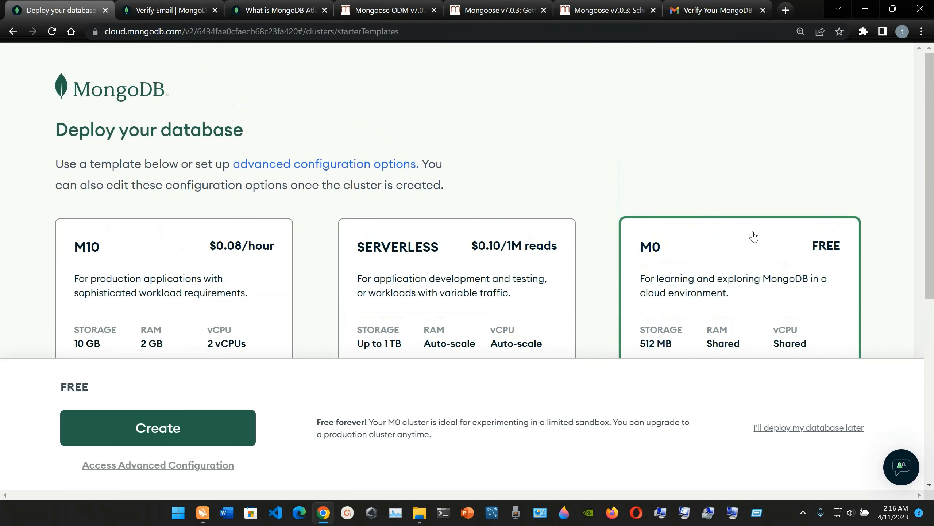
scroll(754, 236, down, 2)
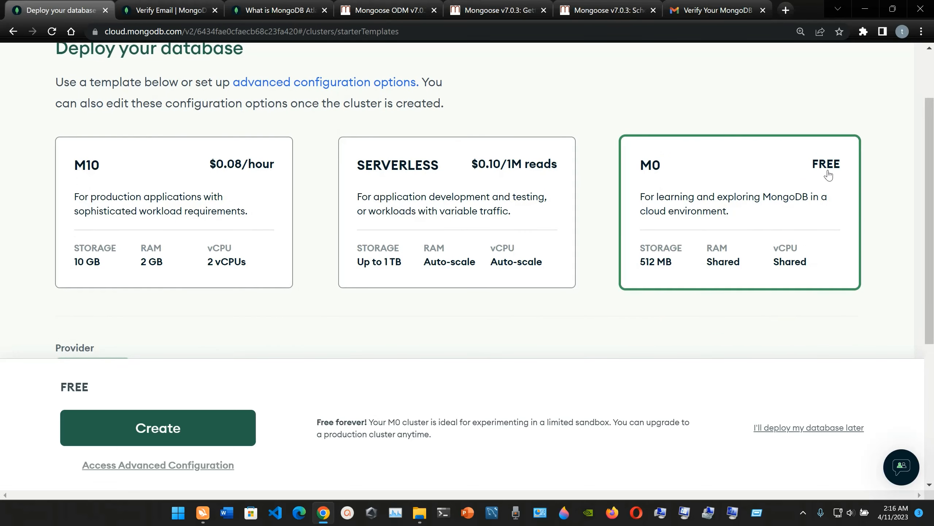
scroll(829, 175, down, 2)
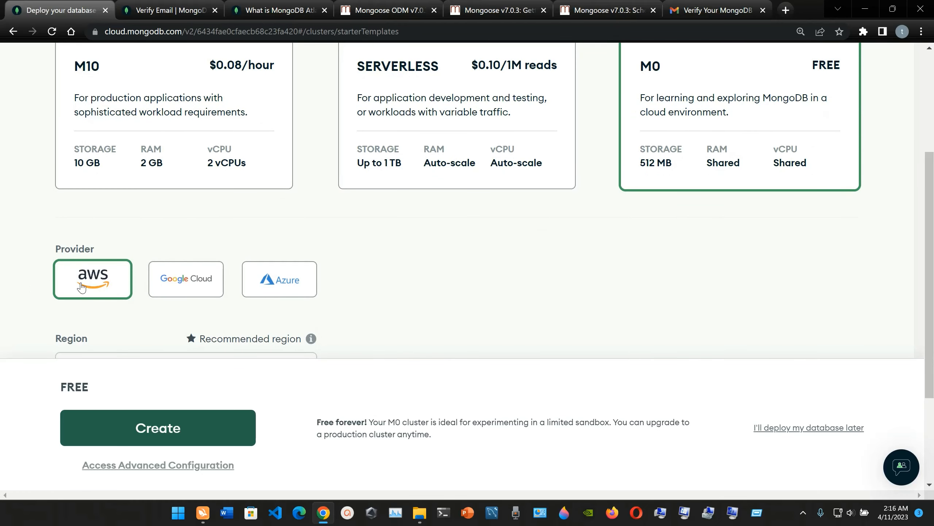
Replace the cluster name Cluster0 with Programmingjs0.
scroll(6, 291, down, 1)
scroll(6, 291, down, 3)
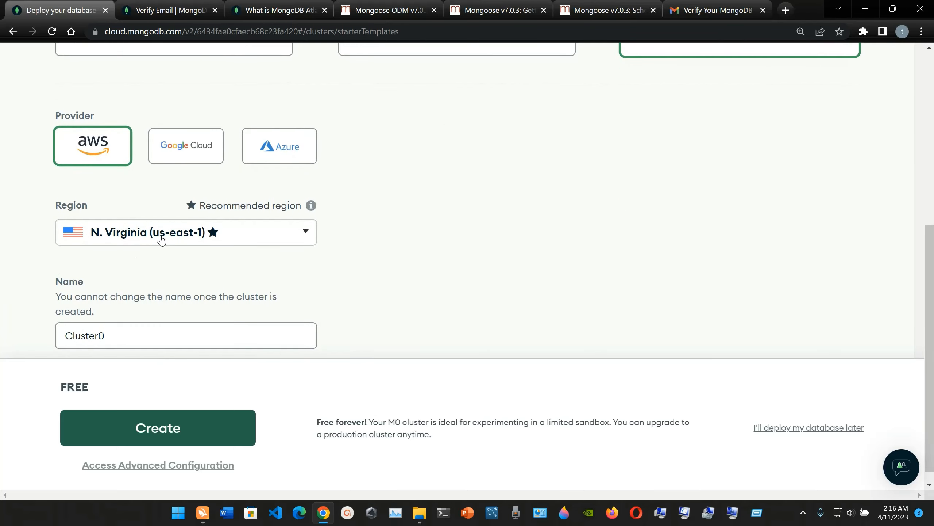
scroll(39, 253, down, 1)
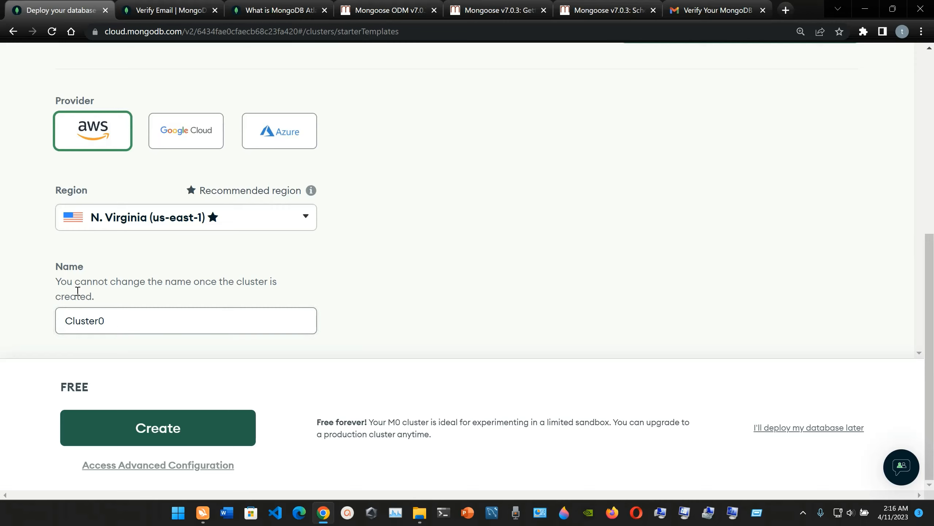
double_click(112, 312)
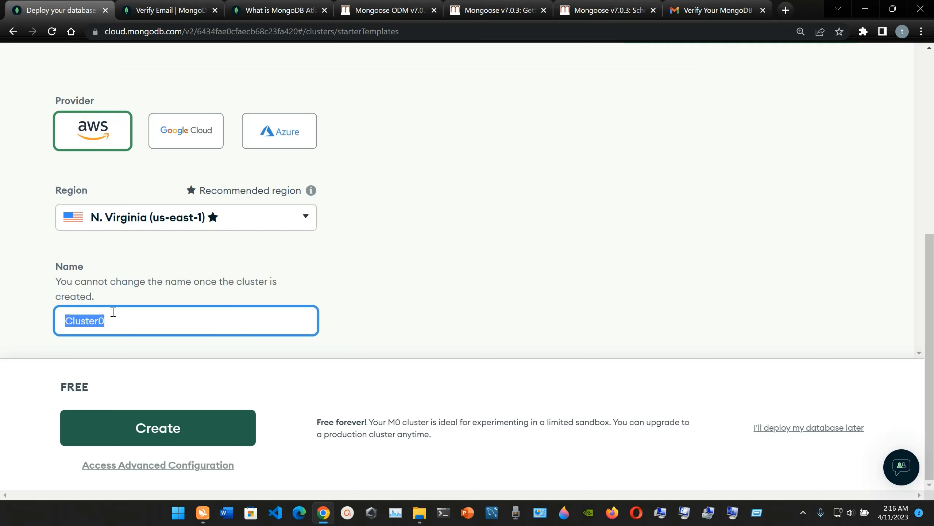
text(Programmingjs)
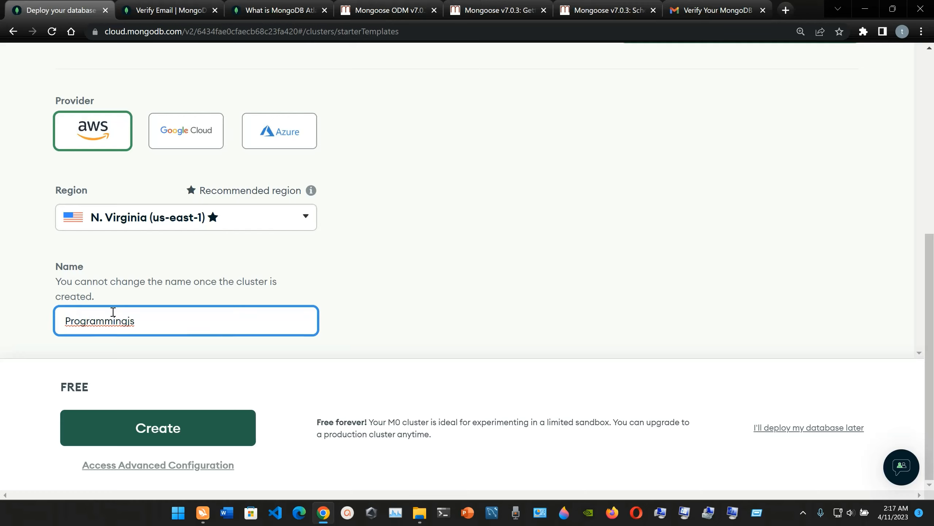
text(0)
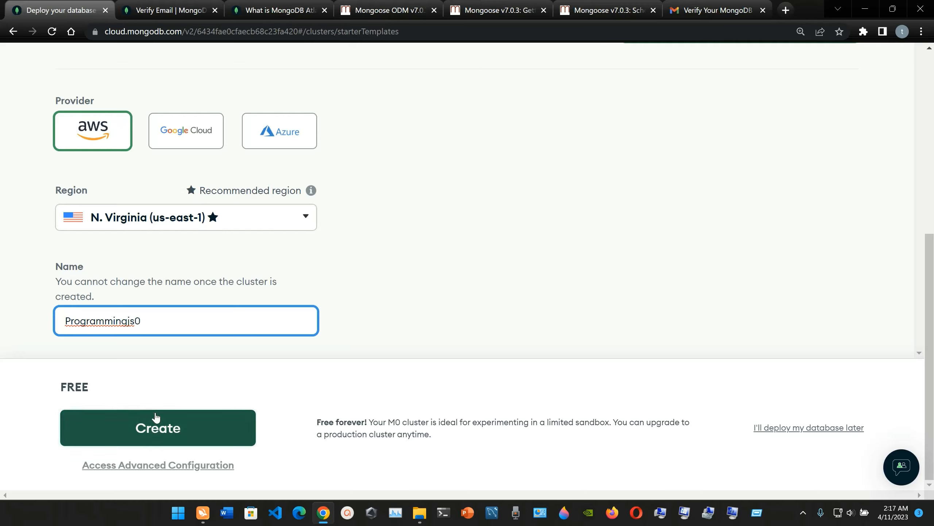
Create the Programmingjs0 cluster and pass the stairs reCAPTCHA with four tiles.
click(184, 435)
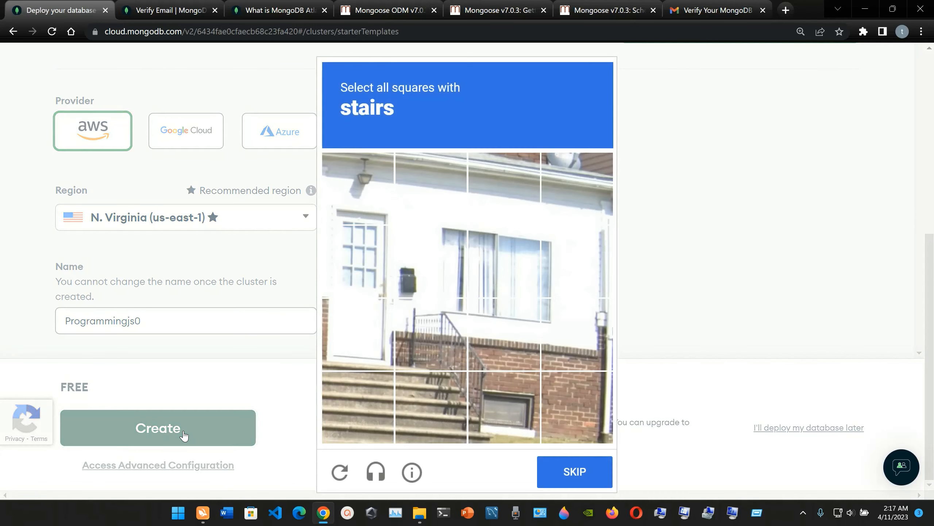
click(347, 403)
click(343, 358)
click(421, 351)
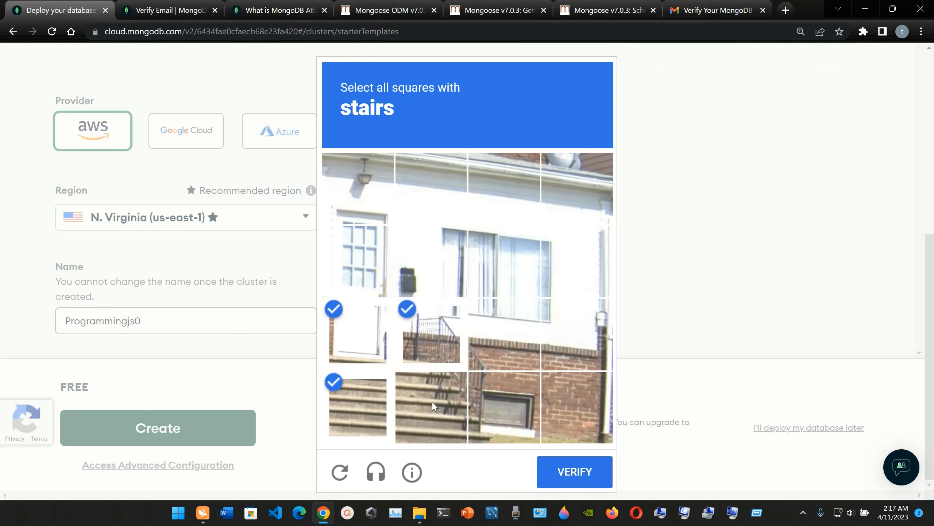
click(433, 401)
click(562, 469)
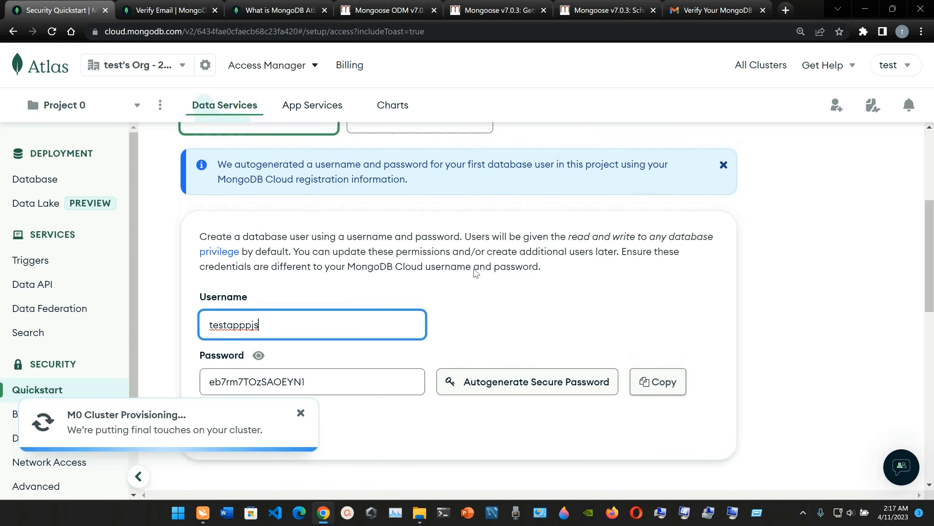
Adjust the zoom and scroll to the database user fields in Security Quickstart.
scroll(475, 272, up, 5)
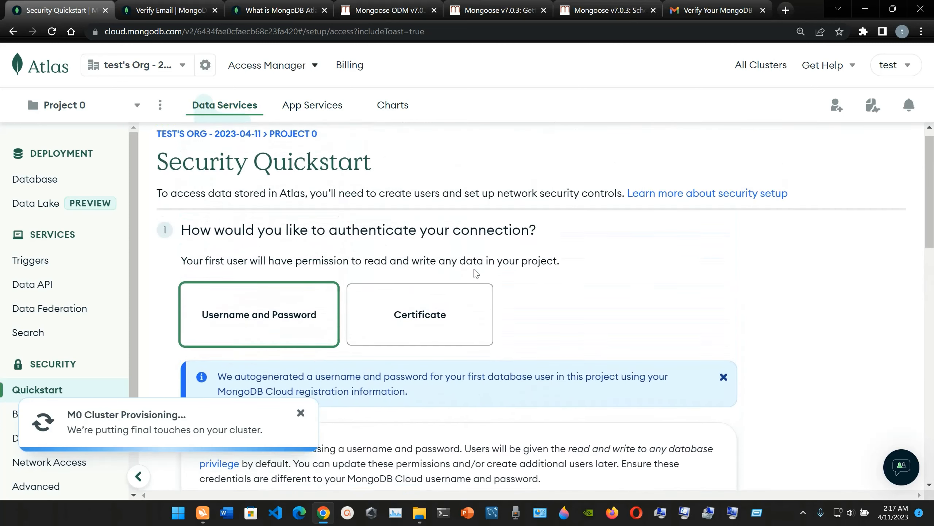
key(ctrl+minus)
key(ctrl+minus)
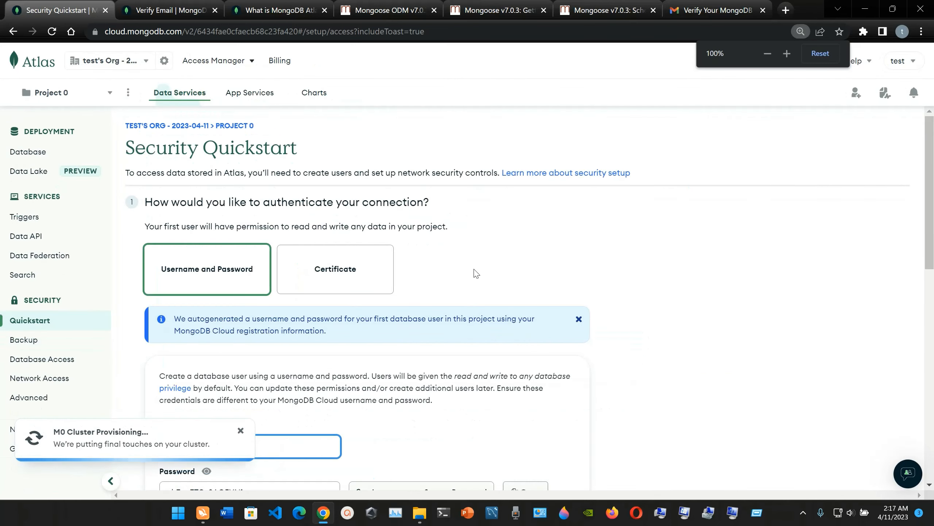
scroll(474, 270, down, 3)
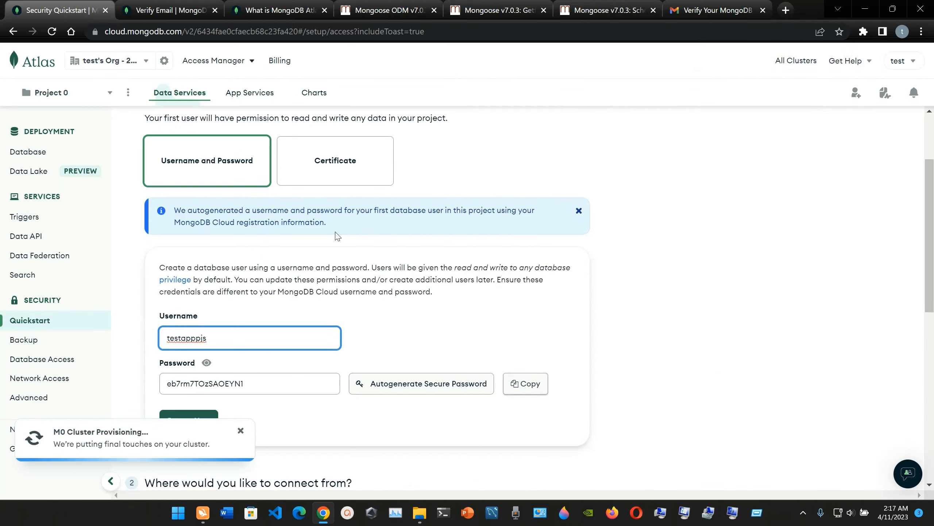
scroll(277, 287, down, 1)
scroll(278, 287, up, 4)
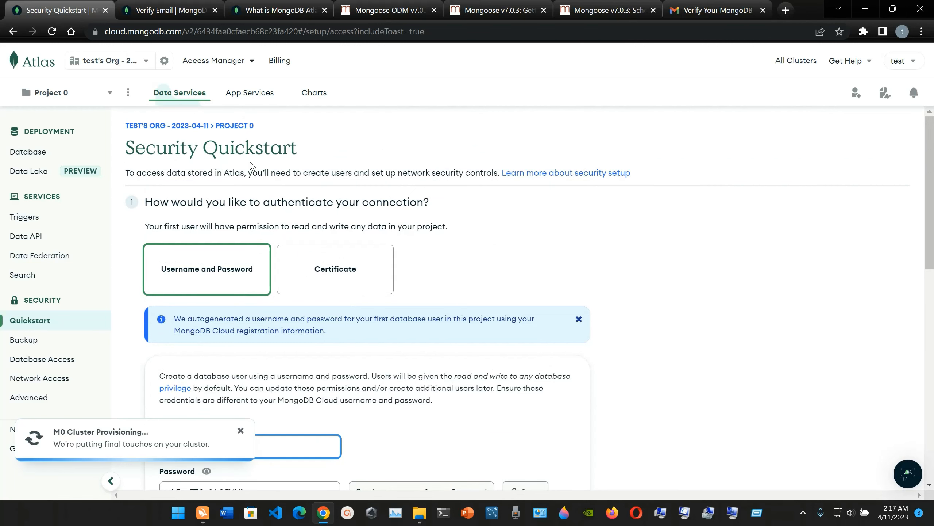
scroll(251, 166, down, 3)
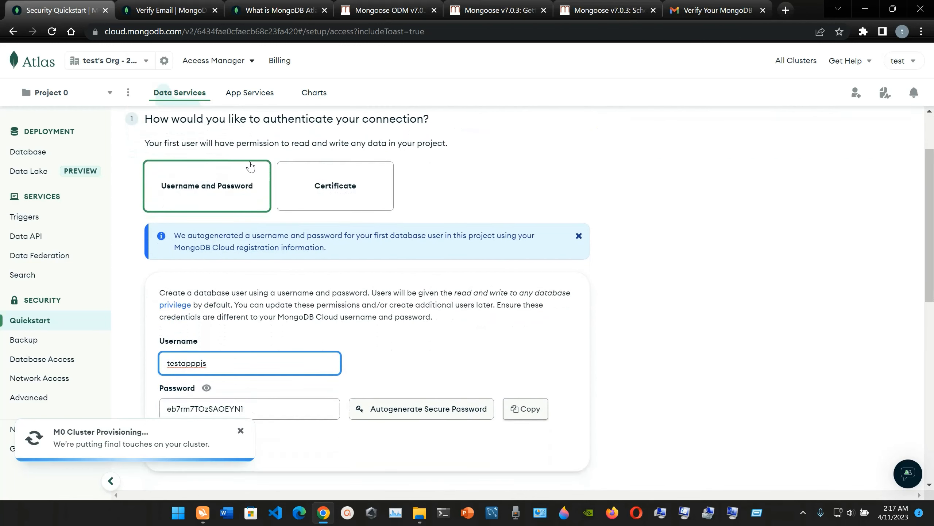
key(ctrl+plus)
scroll(243, 272, down, 3)
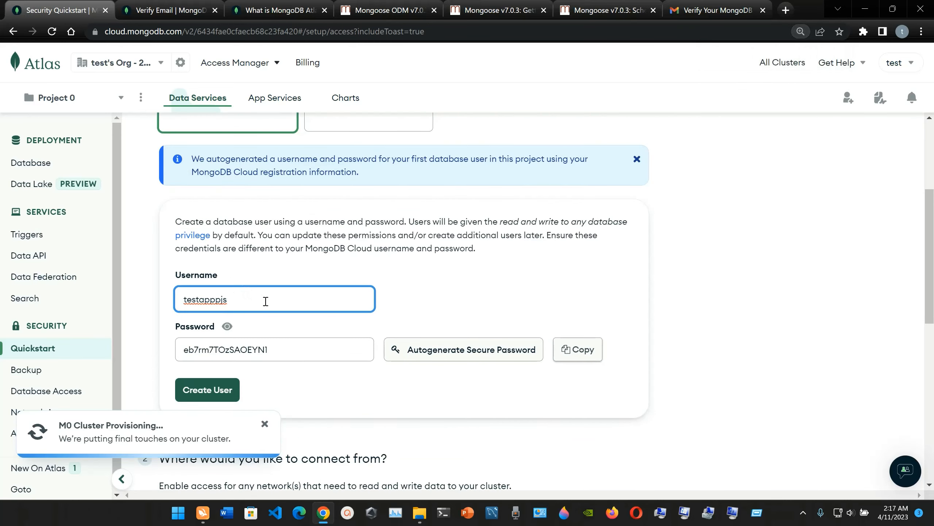
scroll(265, 300, down, 1)
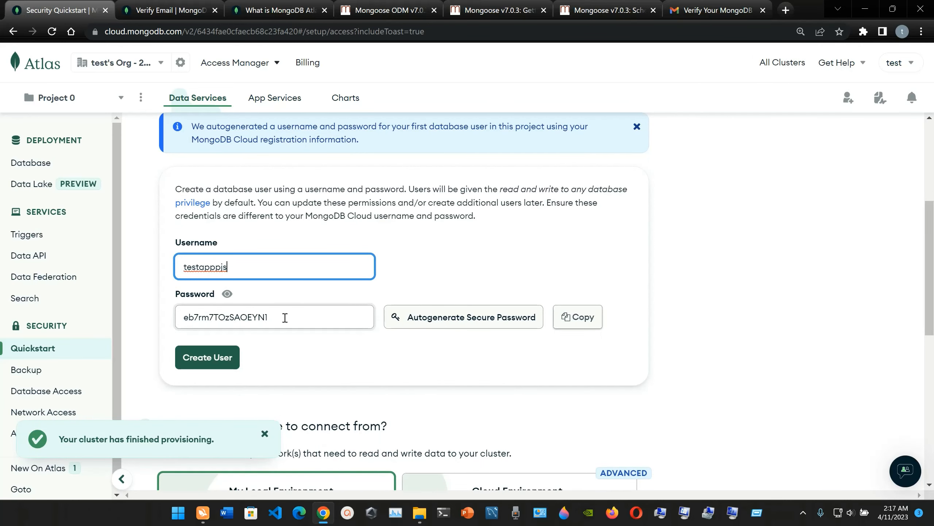
Replace the autogenerated database user password with your own password.
double_click(285, 318)
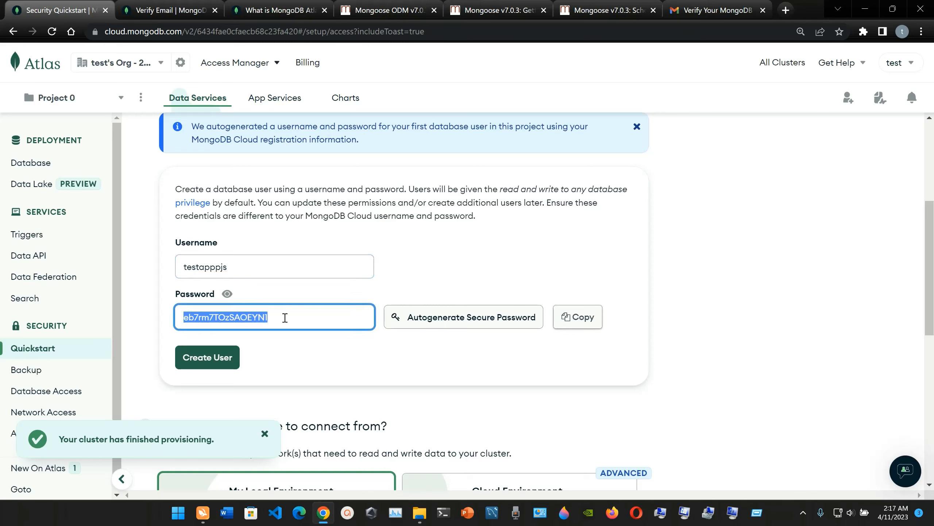
key(BackSpace)
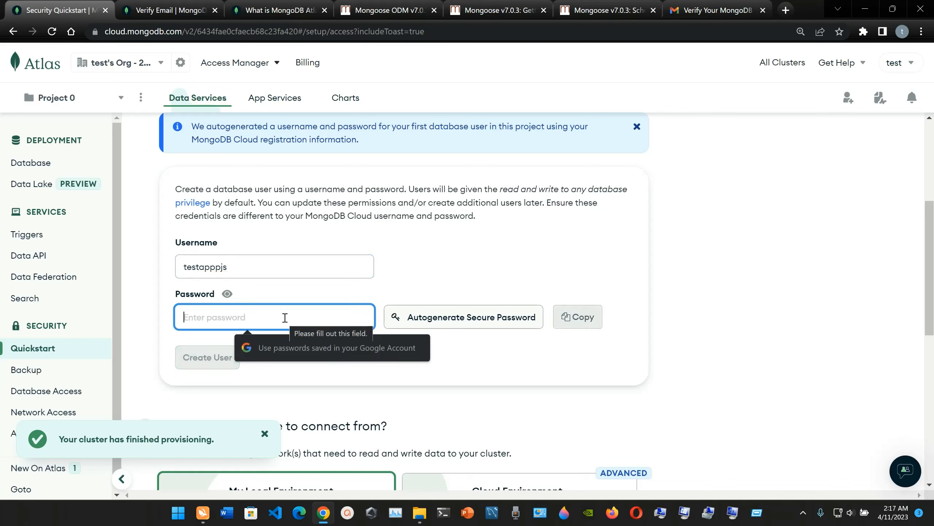
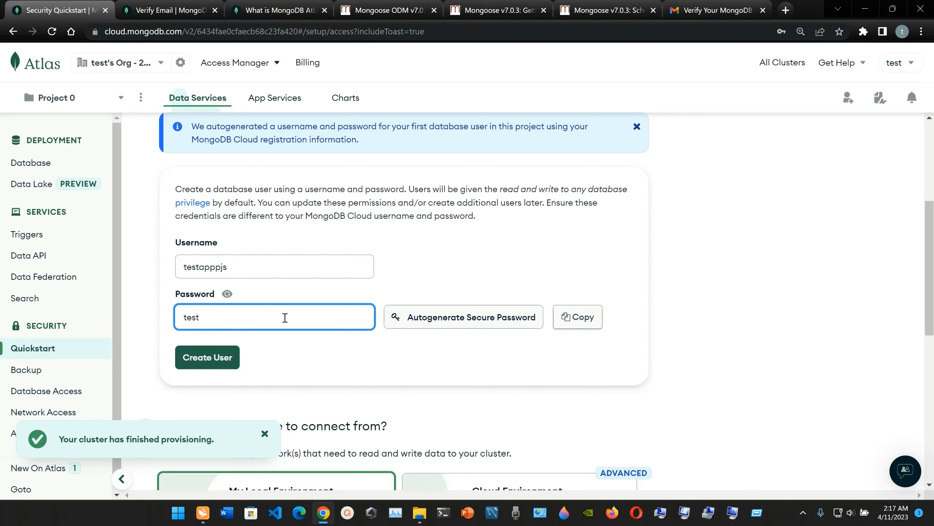
scroll(315, 349, down, 1)
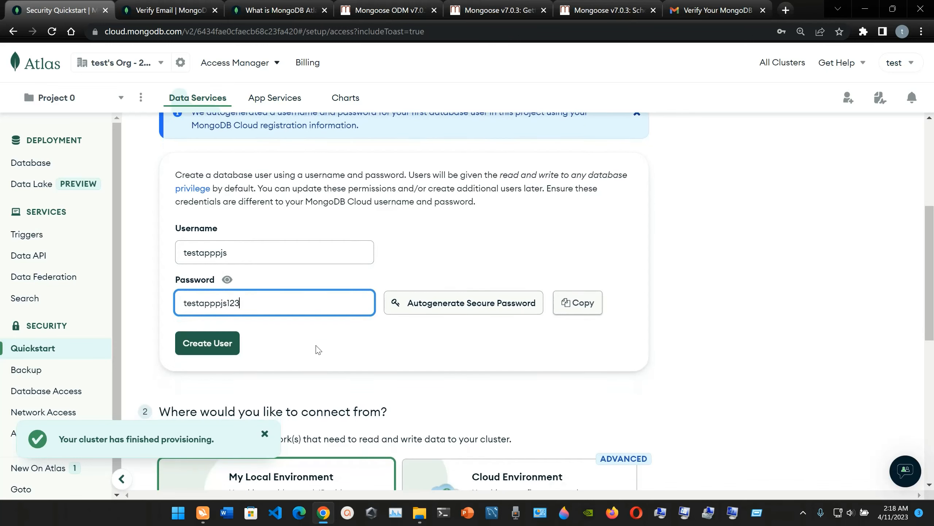
scroll(341, 312, up, 2)
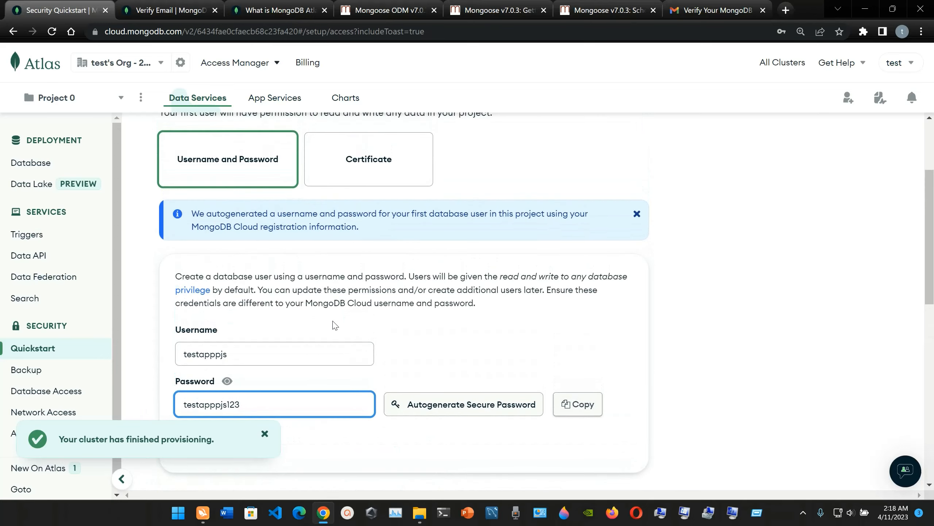
scroll(332, 323, down, 2)
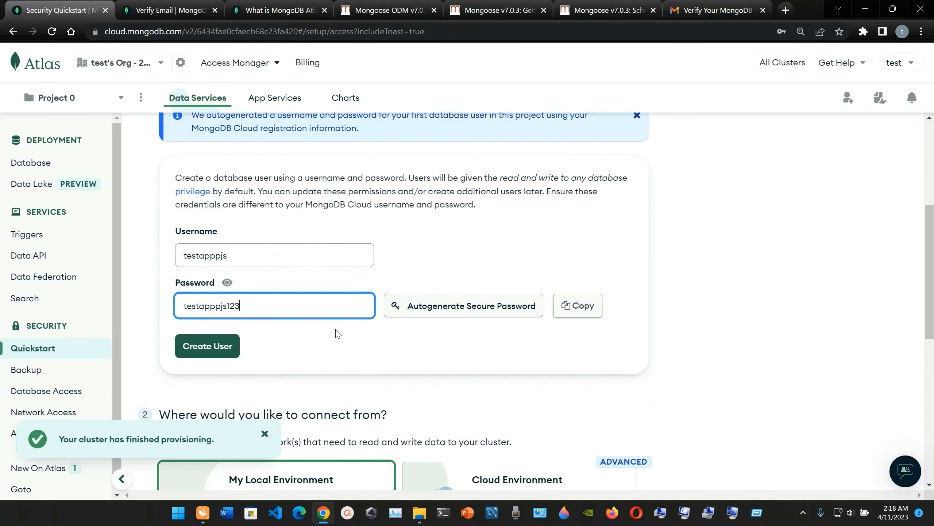
scroll(338, 334, down, 1)
scroll(338, 334, down, 1)
scroll(338, 334, up, 2)
scroll(338, 334, up, 1)
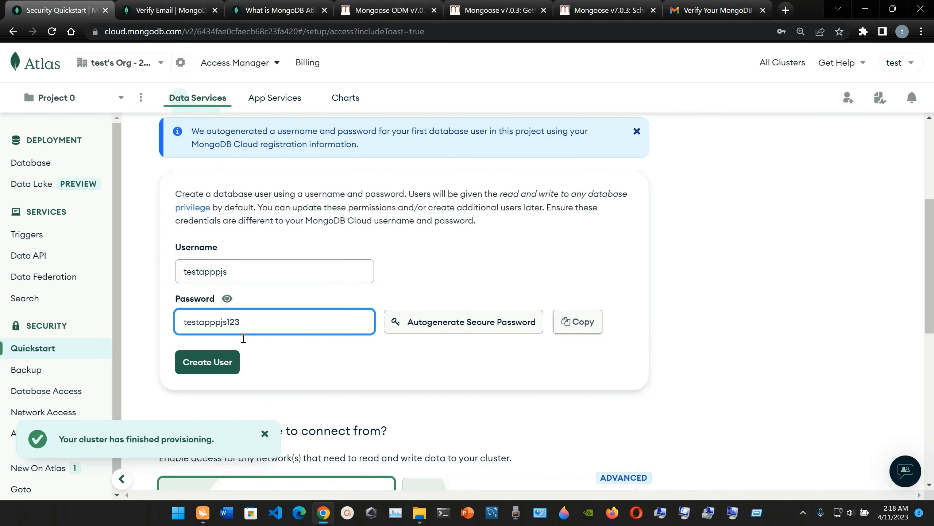
scroll(261, 357, down, 1)
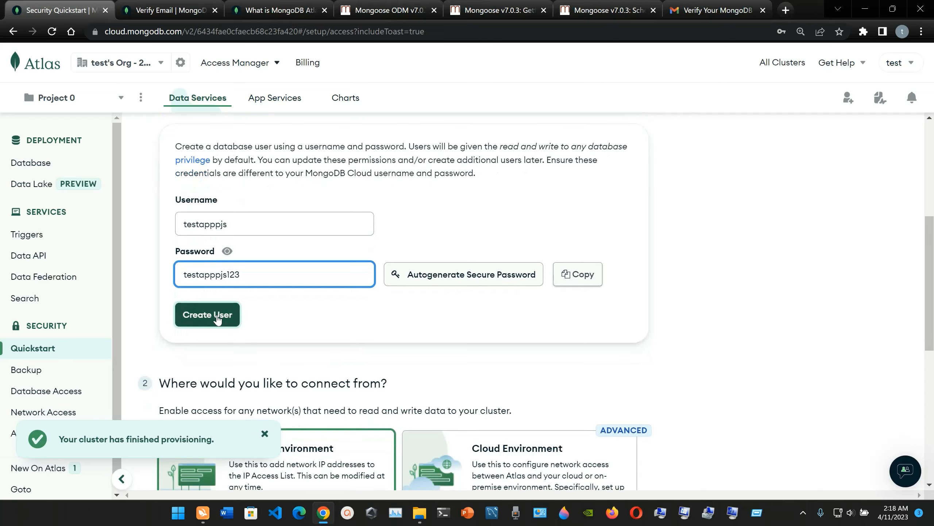
scroll(218, 319, up, 7)
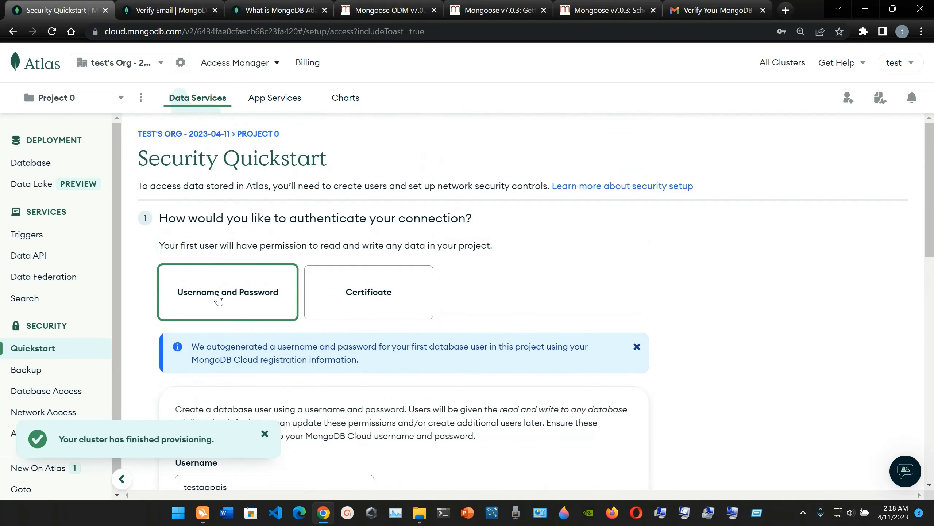
scroll(218, 291, down, 2)
scroll(221, 226, down, 2)
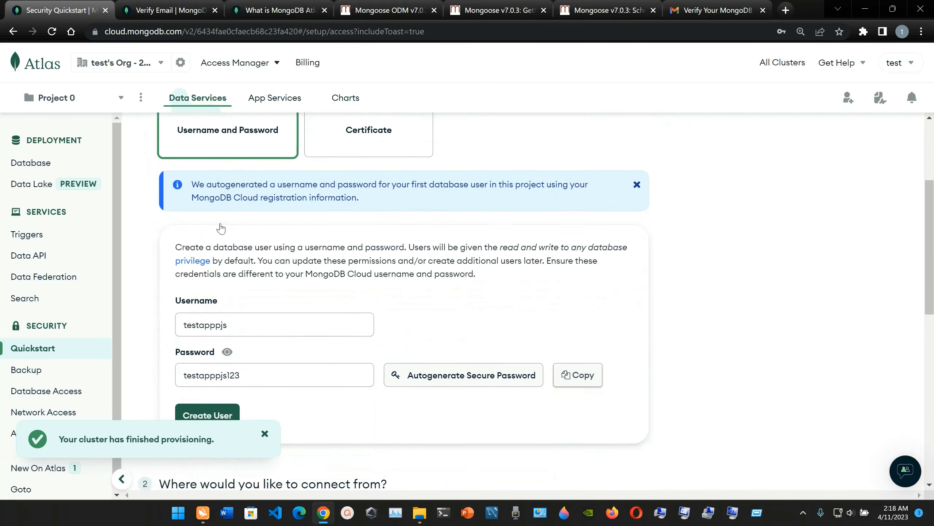
scroll(224, 282, down, 2)
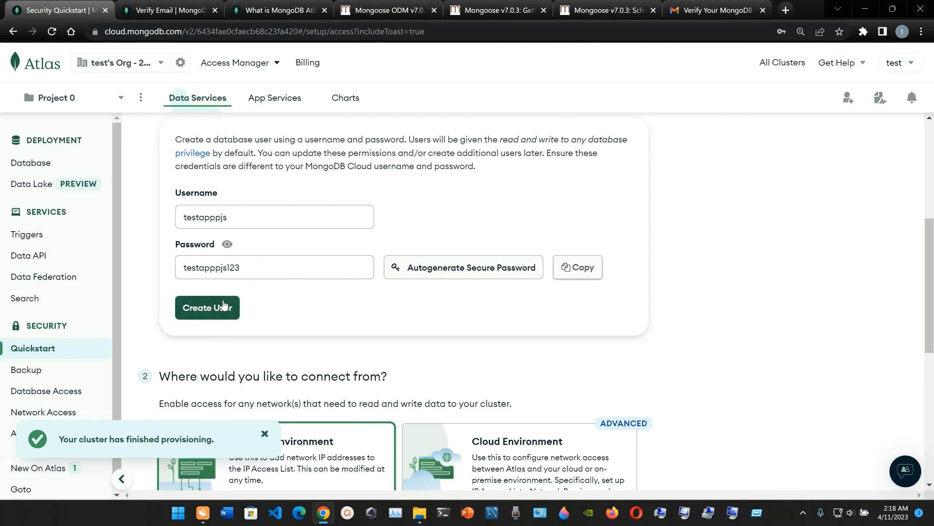
scroll(277, 324, down, 2)
scroll(278, 323, down, 1)
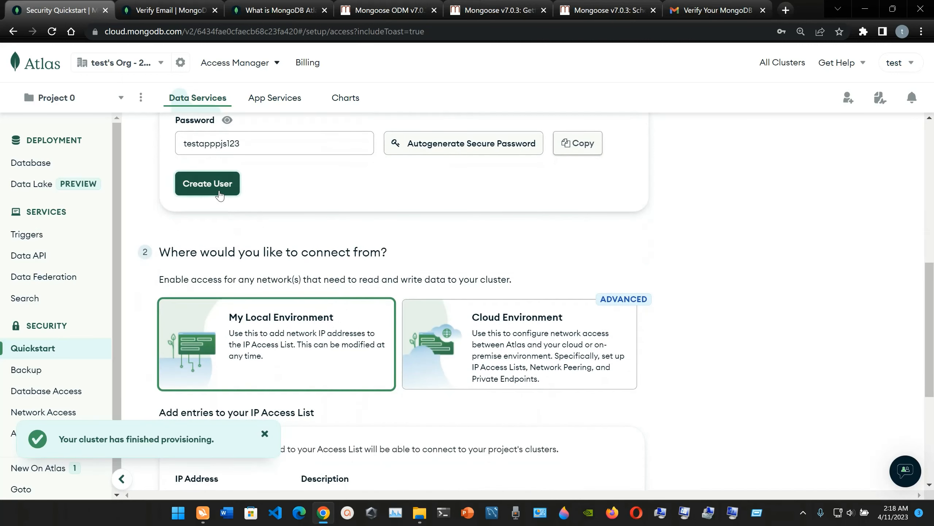
scroll(221, 221, down, 1)
scroll(232, 248, down, 1)
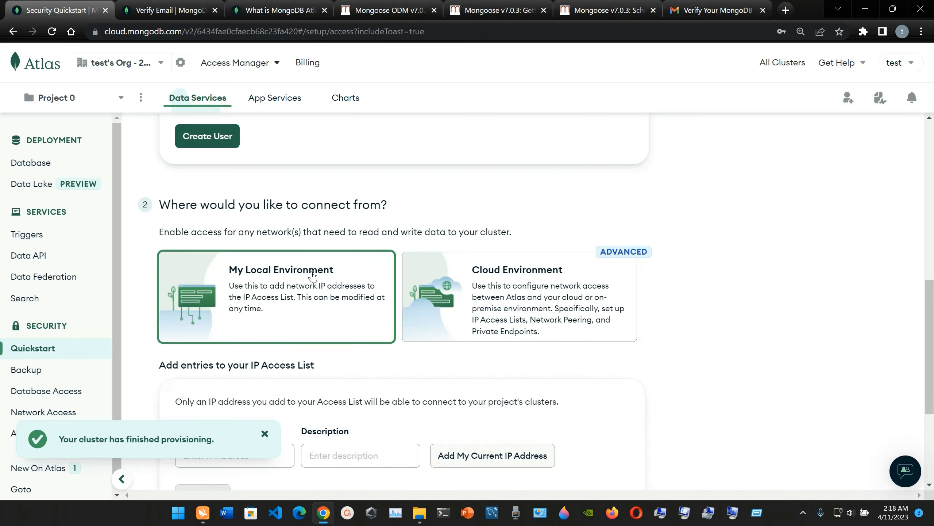
scroll(320, 289, down, 2)
scroll(320, 293, down, 1)
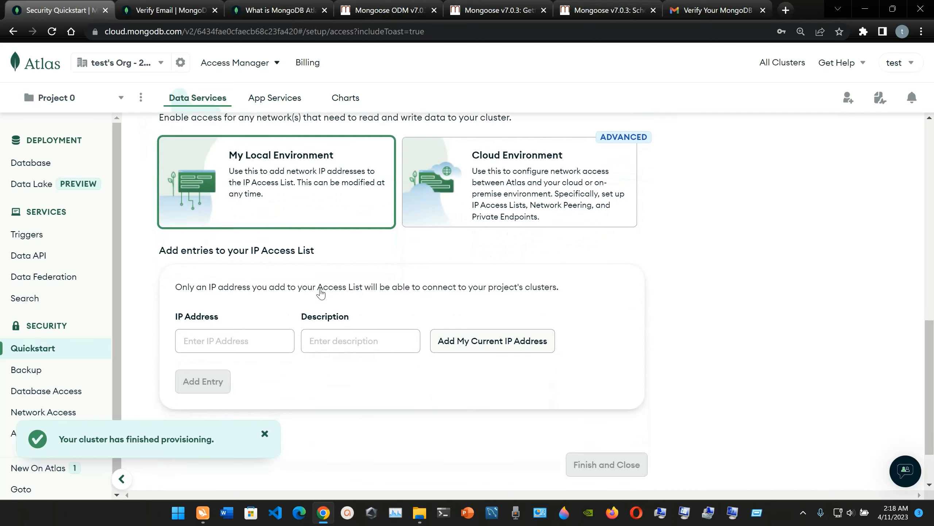
scroll(318, 246, down, 1)
scroll(319, 246, up, 9)
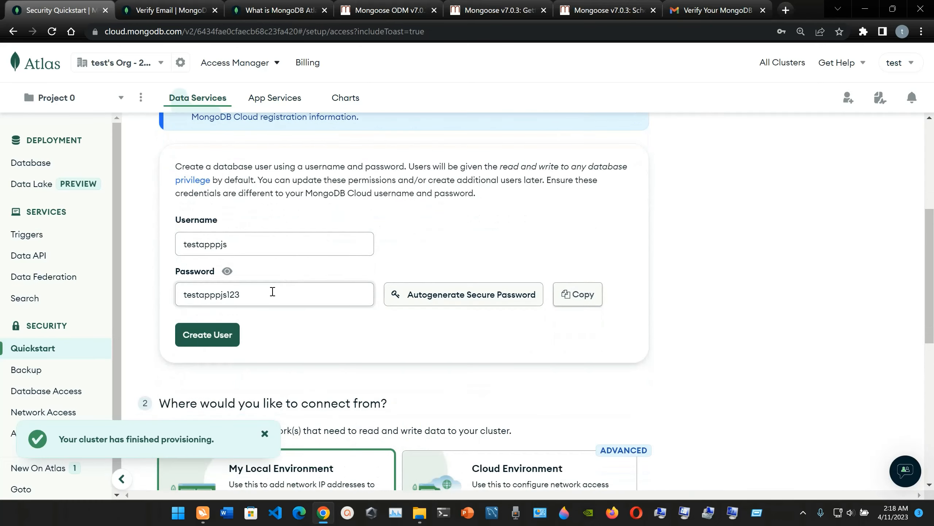
Create the database user and add this computer's current IP address to the access list.
click(197, 343)
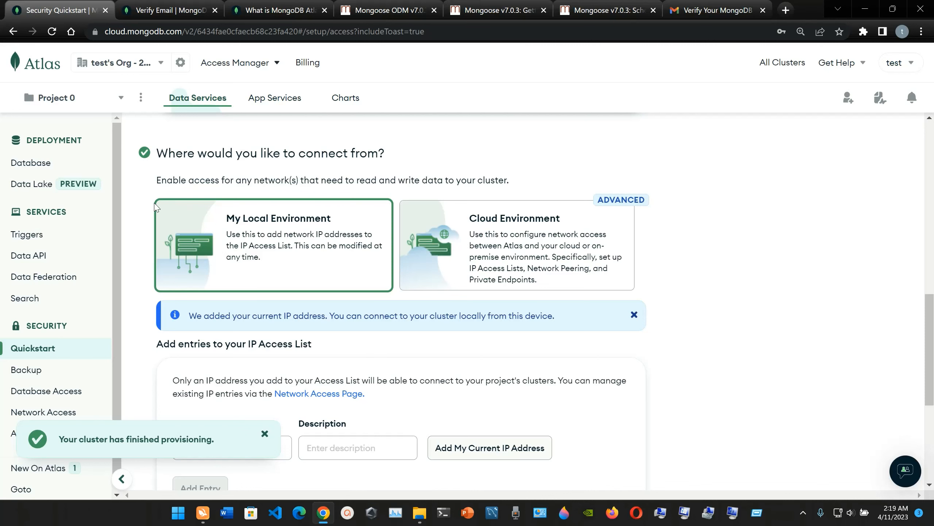
scroll(274, 250, down, 3)
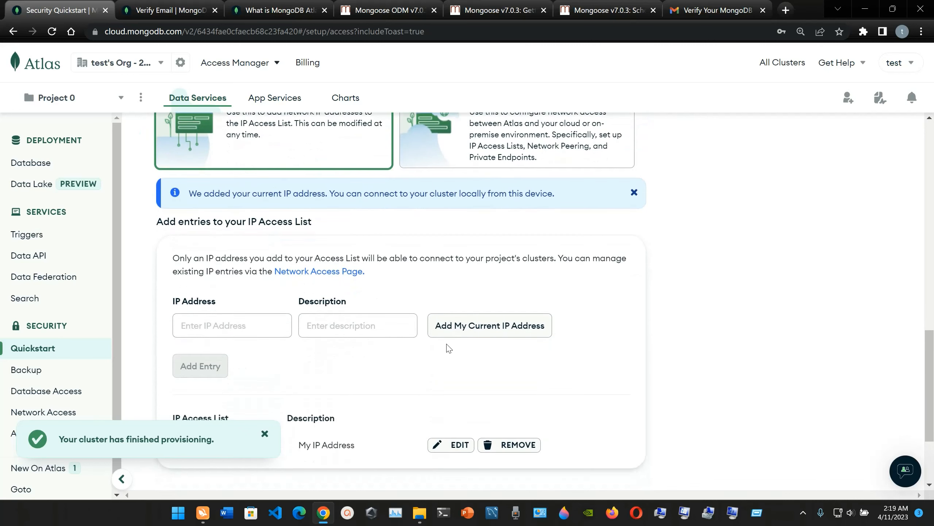
scroll(449, 349, down, 1)
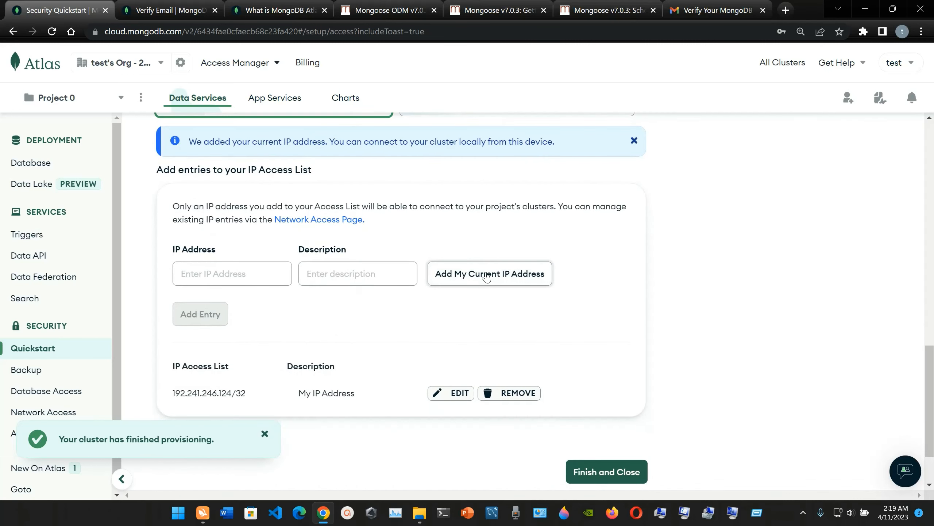
click(486, 276)
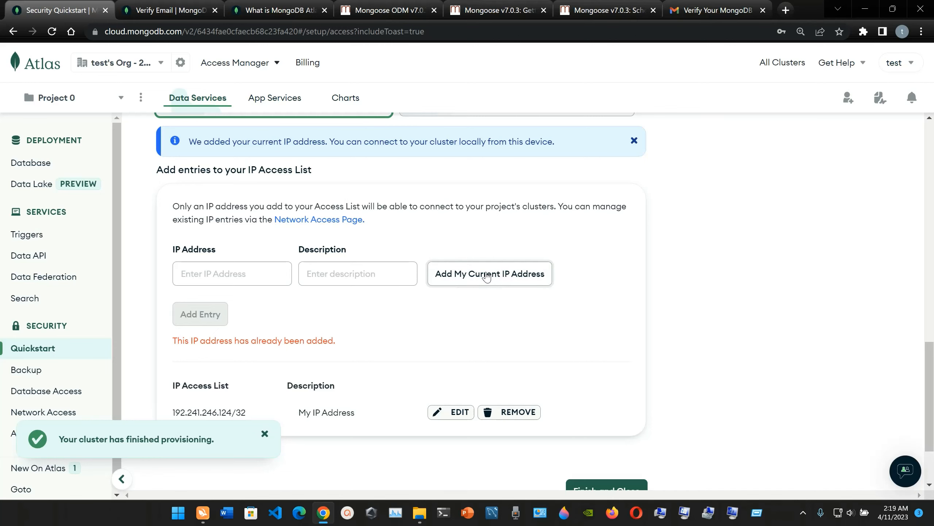
Finish the security quickstart and go to the Database deployments page.
scroll(434, 338, down, 1)
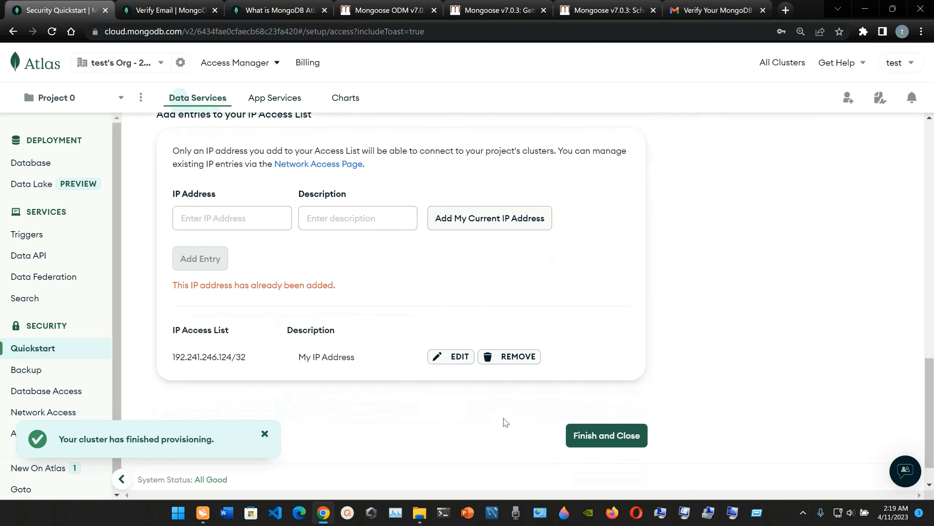
scroll(505, 422, down, 1)
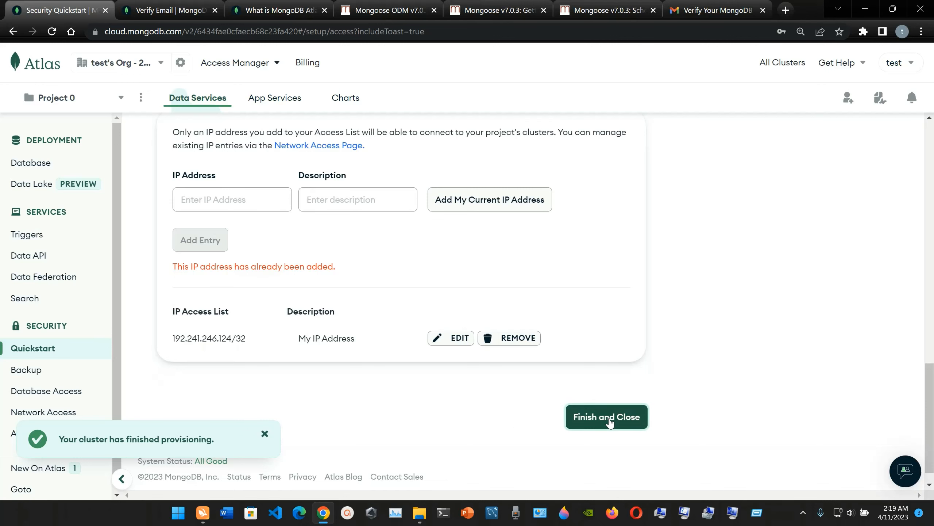
click(610, 423)
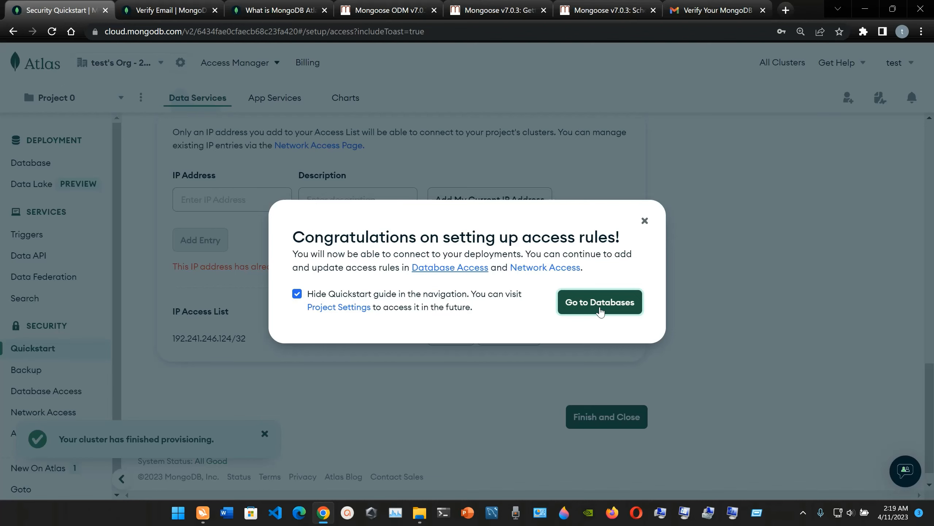
click(601, 310)
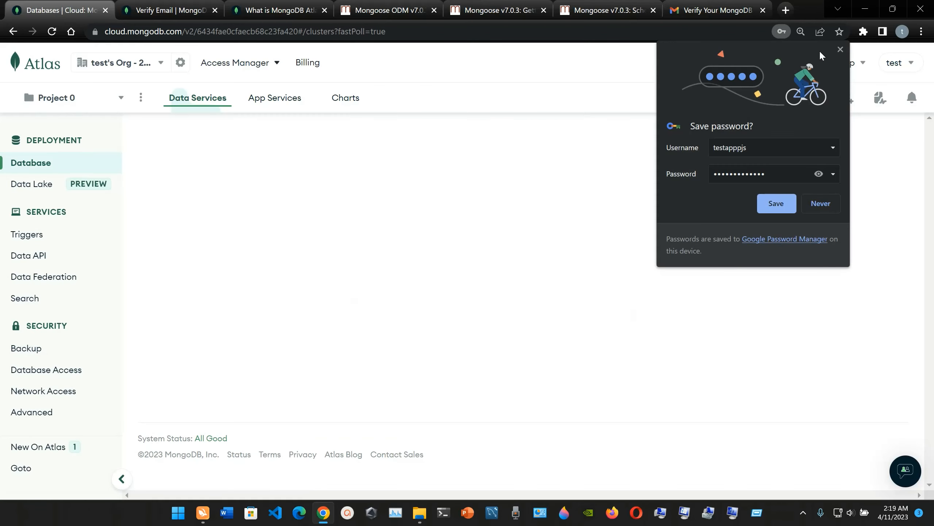
Dismiss Chrome's save-password prompt and open the Connect options for the Programmingjs0 cluster.
click(840, 49)
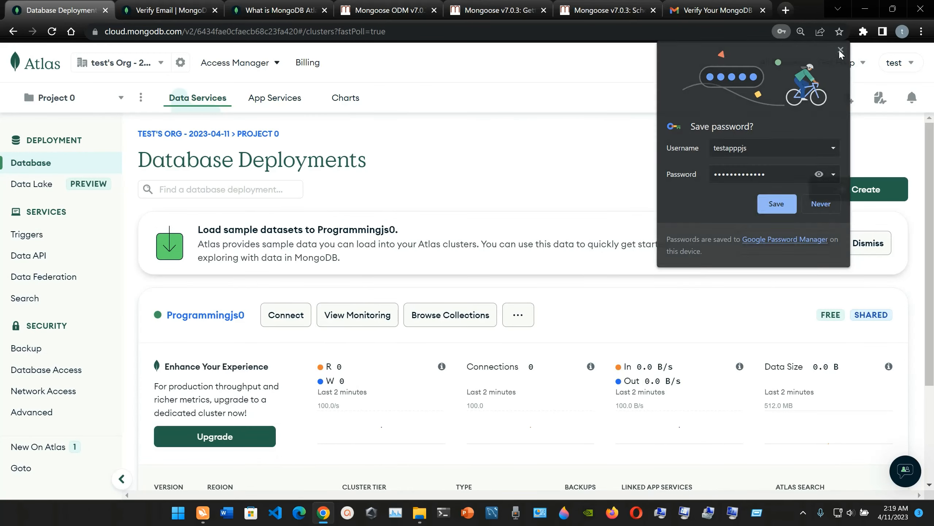
scroll(502, 212, down, 2)
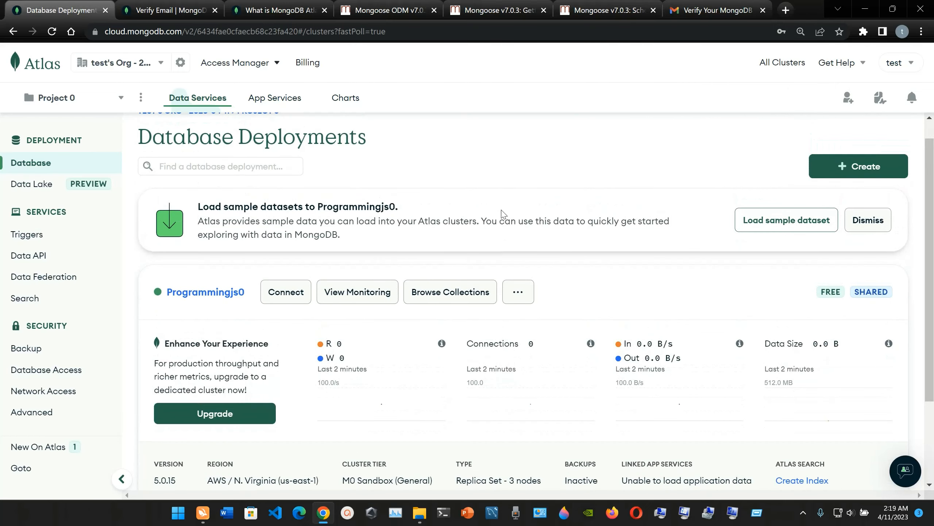
scroll(279, 250, up, 2)
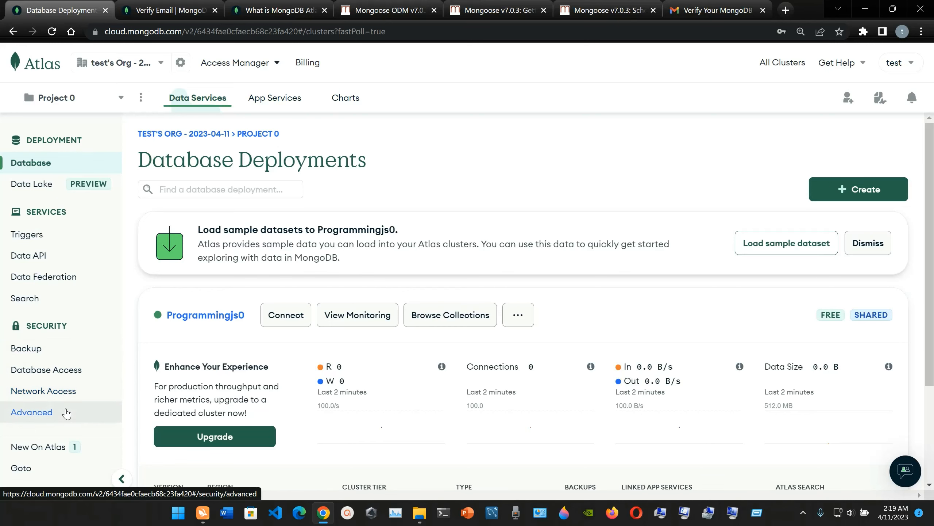
scroll(154, 350, down, 1)
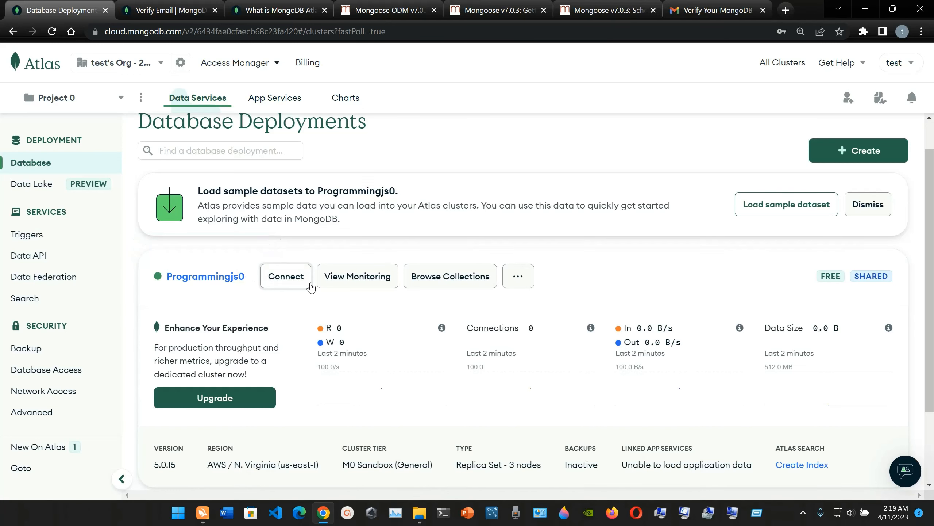
scroll(309, 294, down, 2)
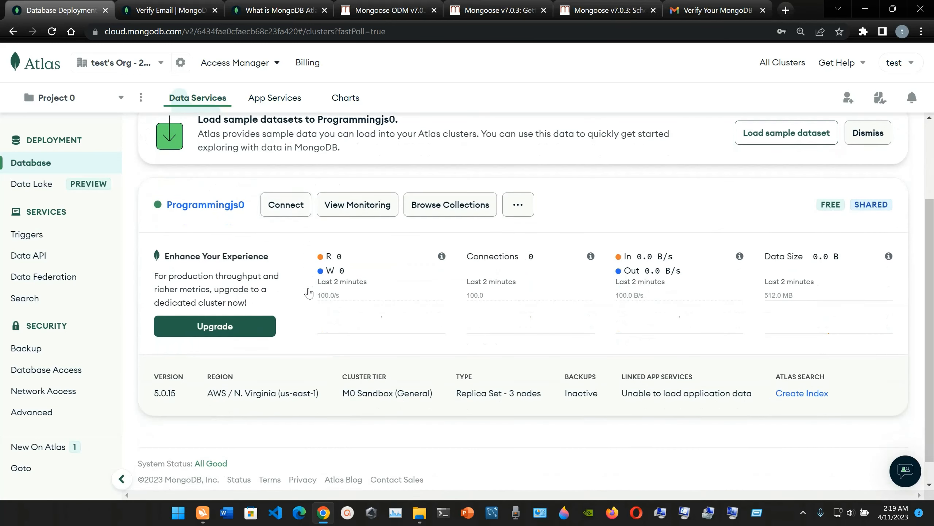
click(284, 209)
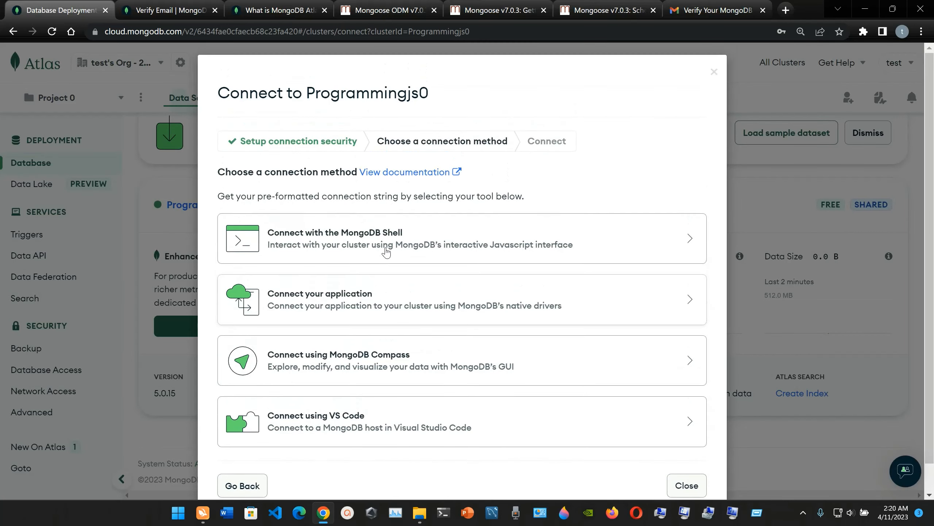
Close the Connect to Programmingjs0 dialog, returning to the deployments list.
scroll(386, 250, up, 1)
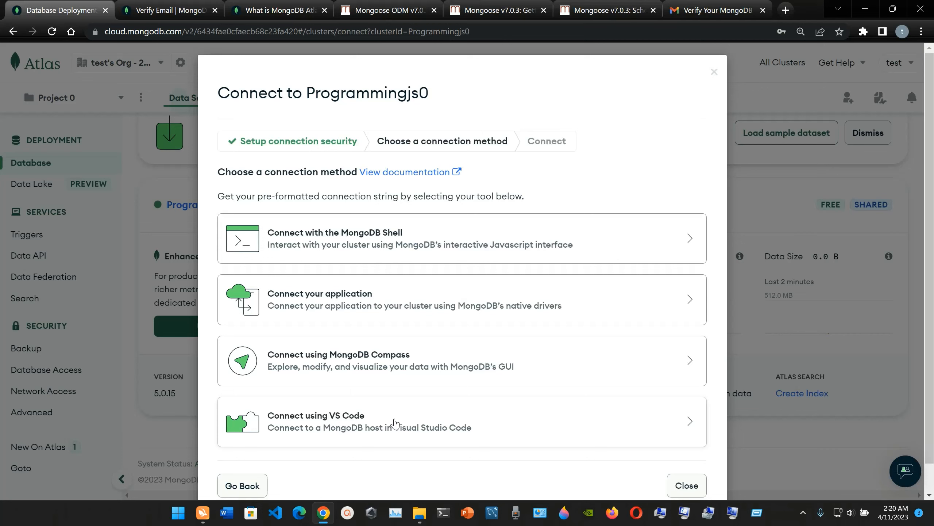
click(714, 72)
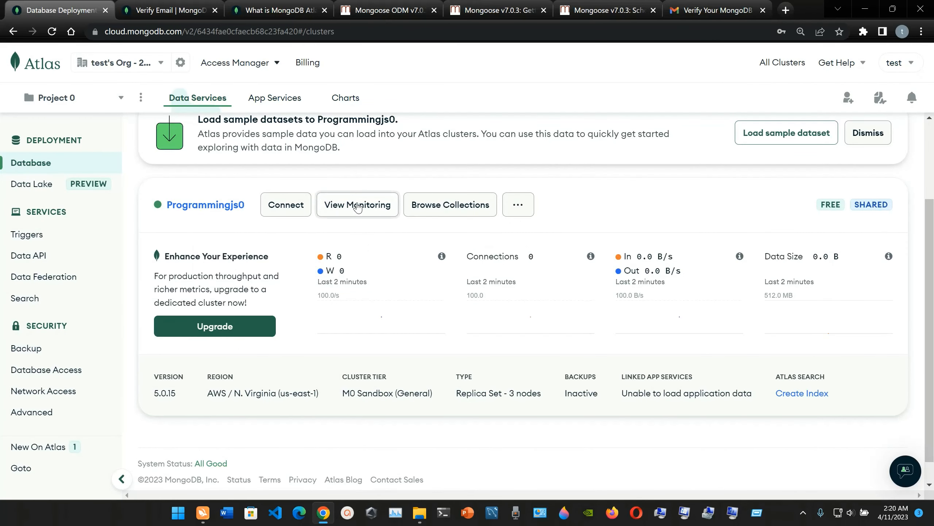
Browse Programmingjs0's collections, glance at its Overview, and return to the empty Collections page.
click(434, 207)
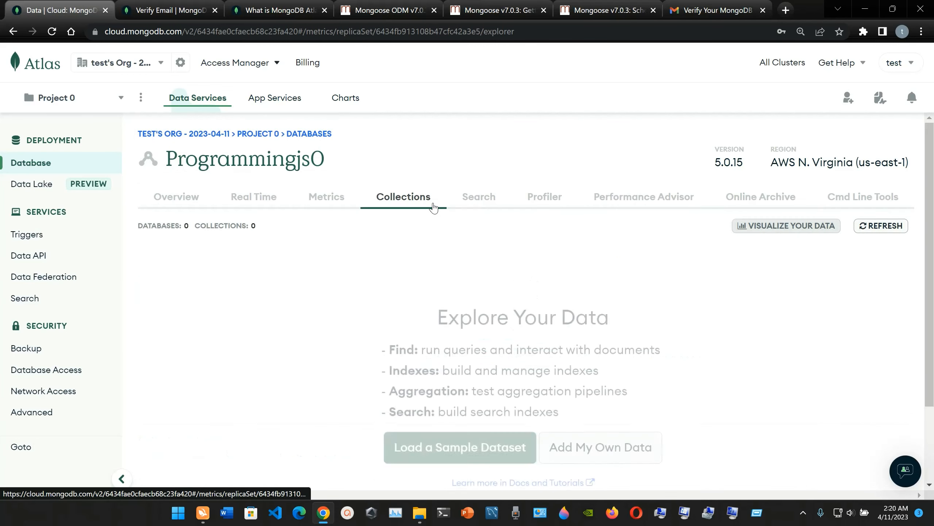
scroll(402, 292, down, 3)
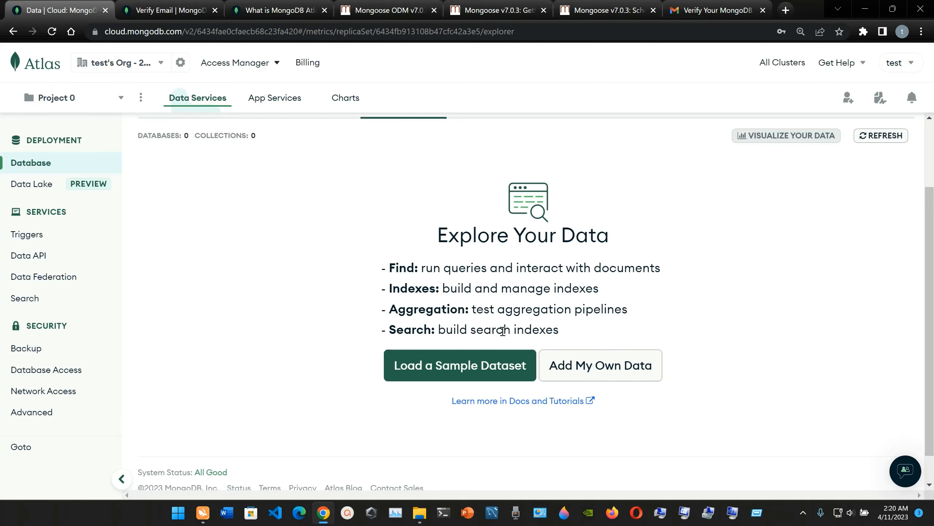
scroll(202, 226, up, 2)
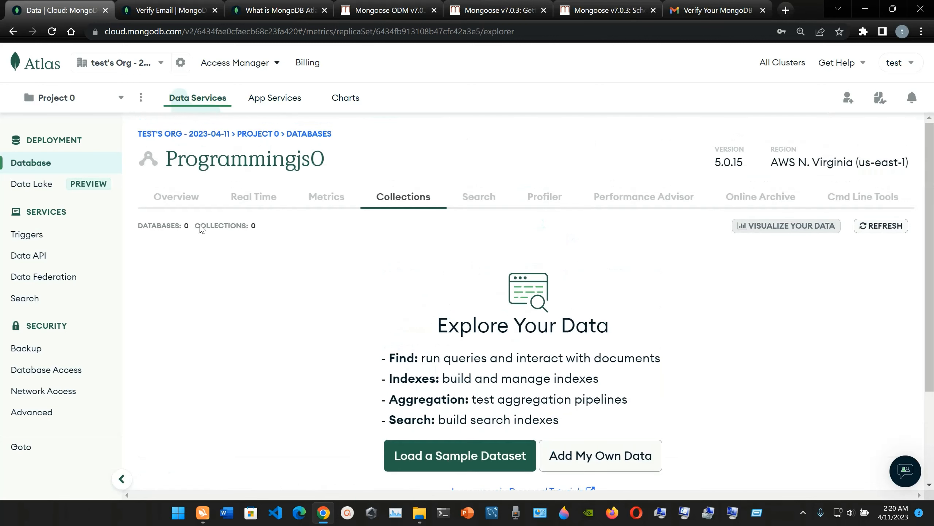
click(182, 206)
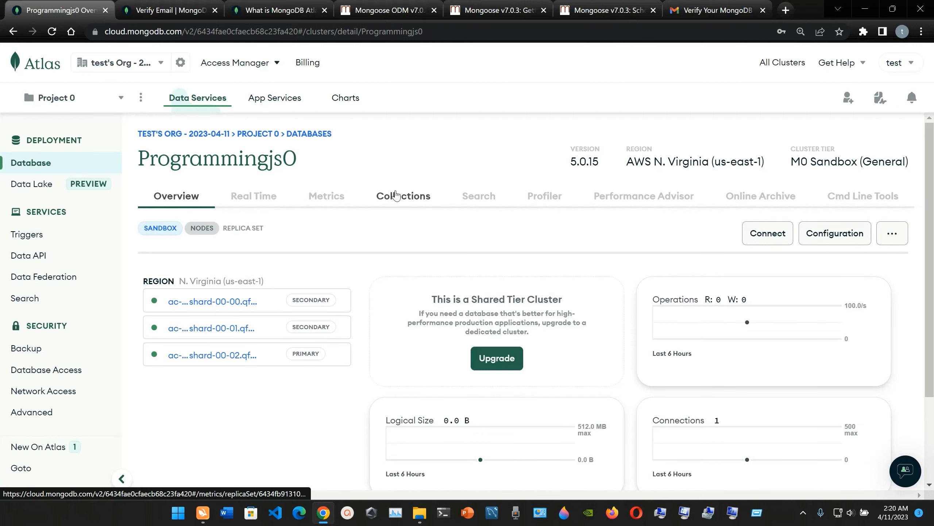
click(394, 195)
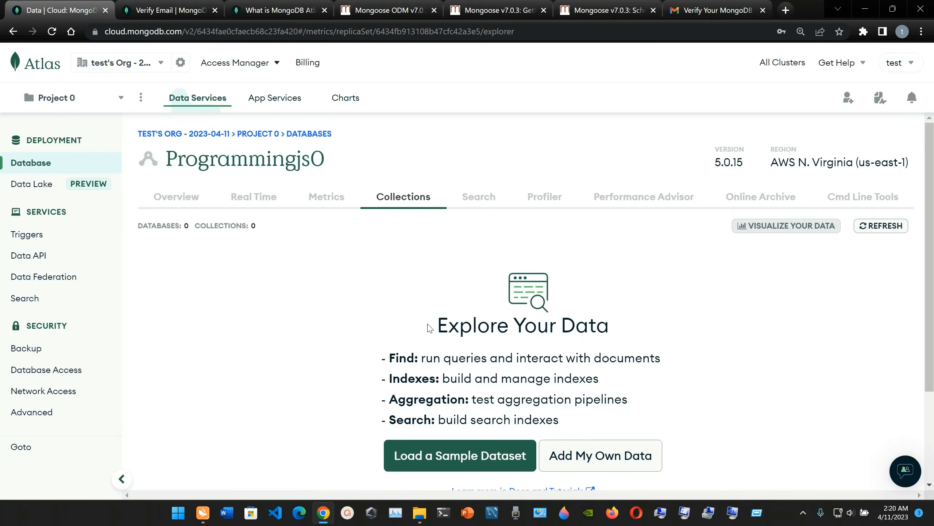
scroll(450, 385, down, 1)
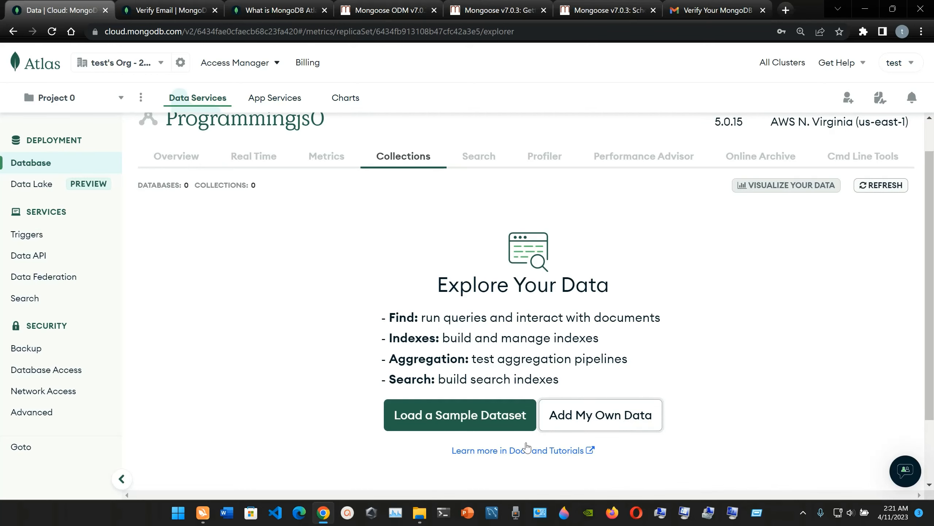
Open a terminal in the EXPRESSJS example folder from File Explorer.
click(419, 517)
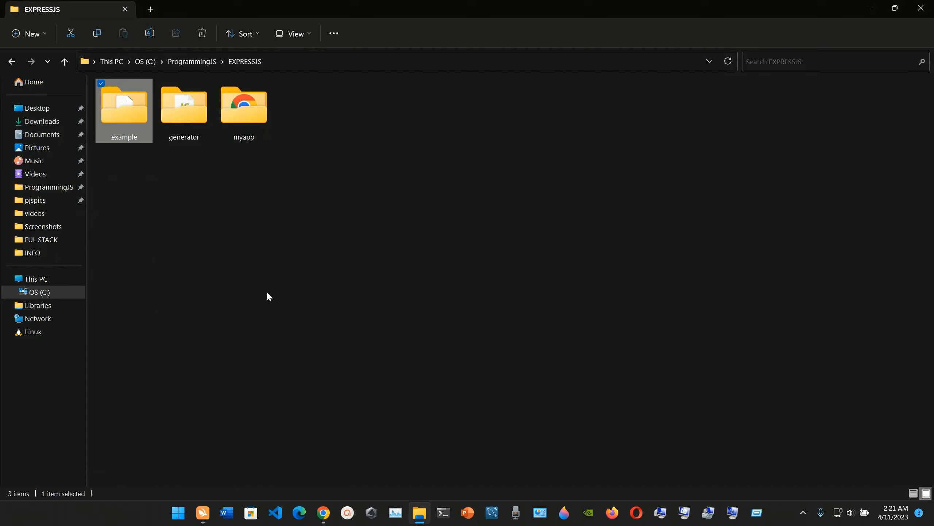
click(420, 517)
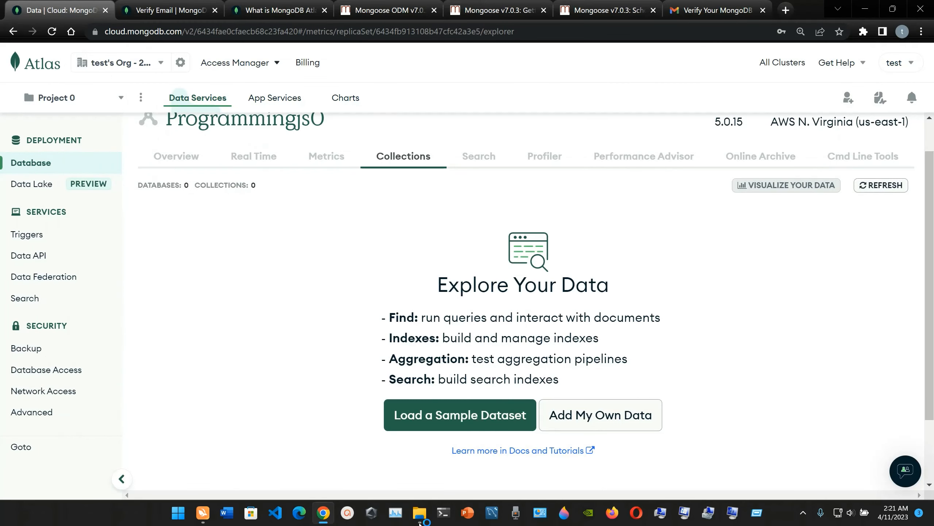
click(420, 521)
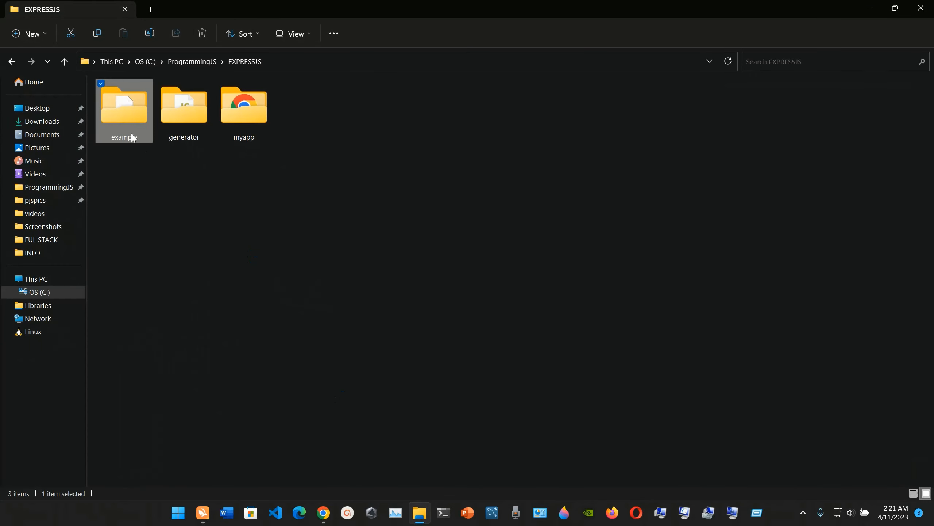
mouse_move(125, 118)
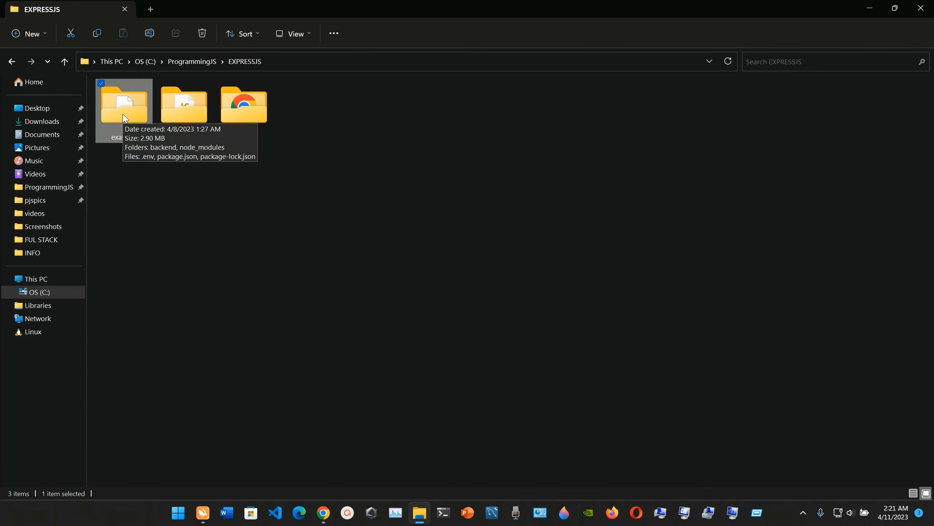
right_click(125, 118)
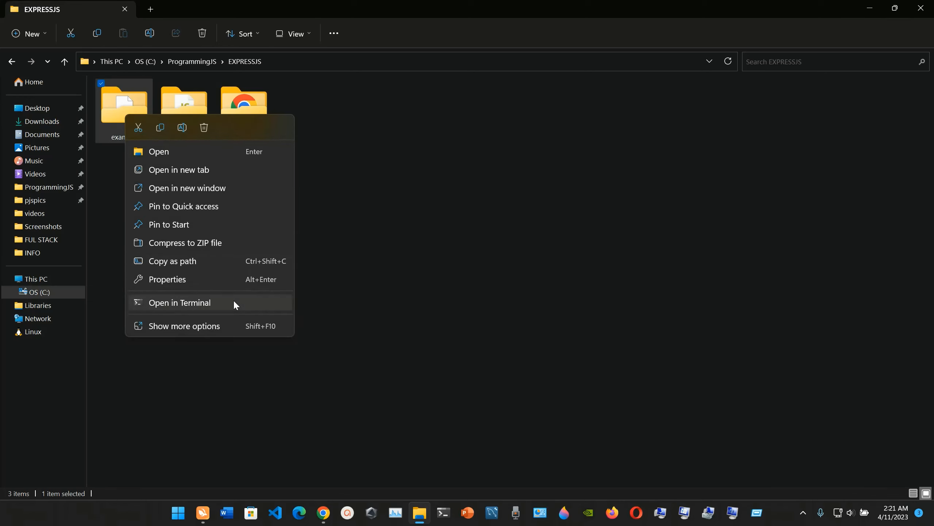
click(236, 305)
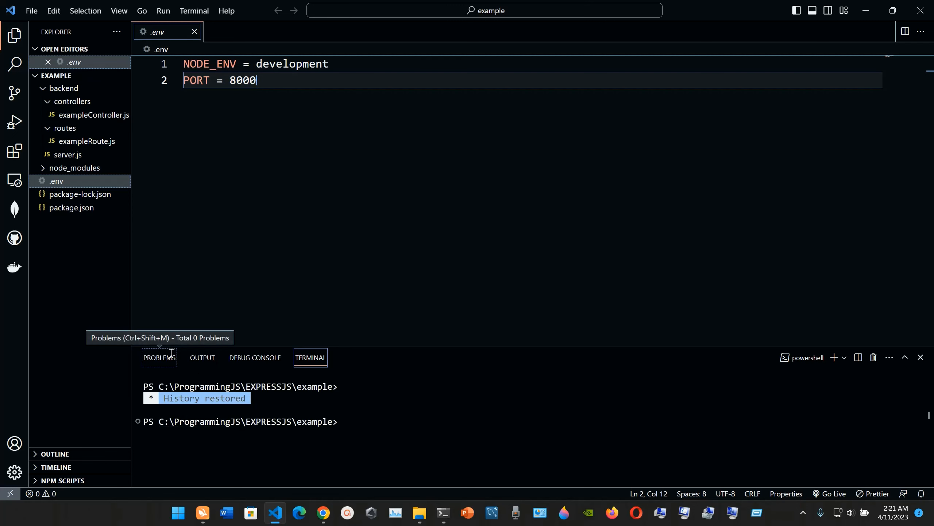
Review package.json's scripts, then close it, minimize VS Code and close PowerShell.
click(94, 208)
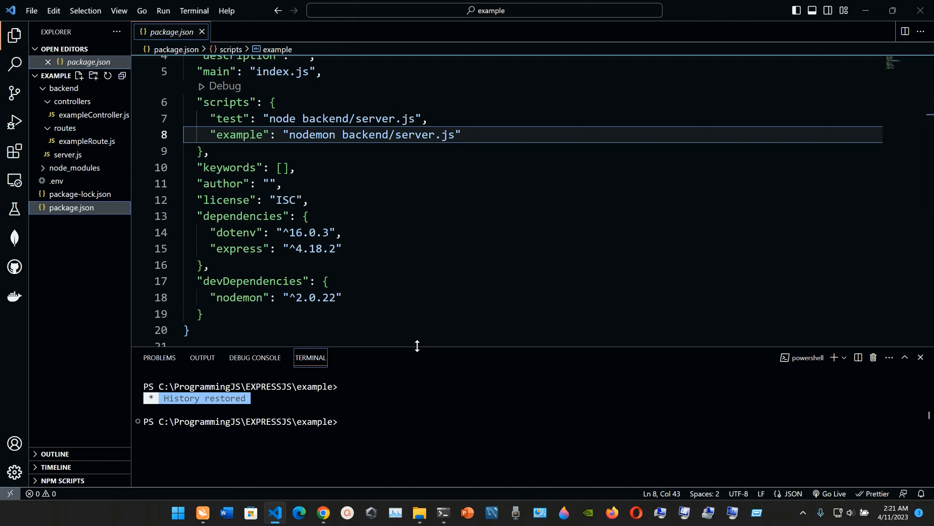
drag(417, 346, 417, 375)
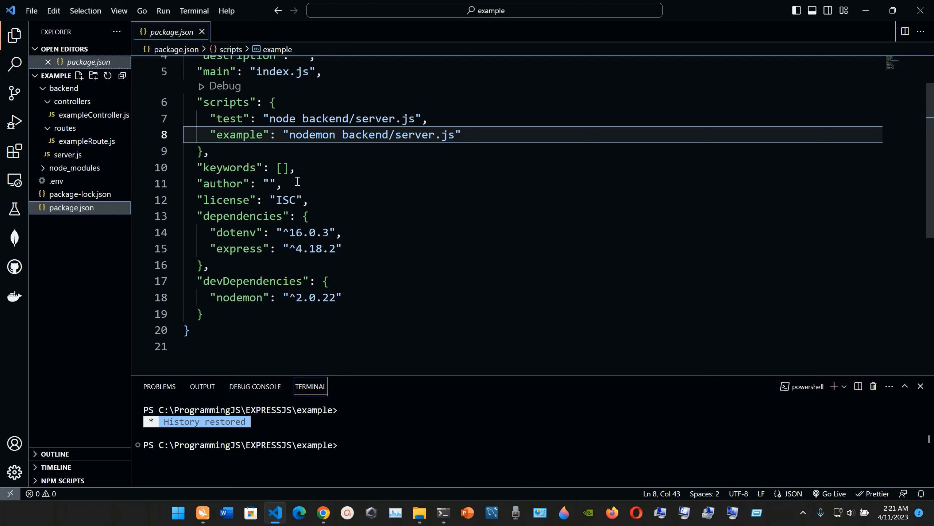
click(203, 32)
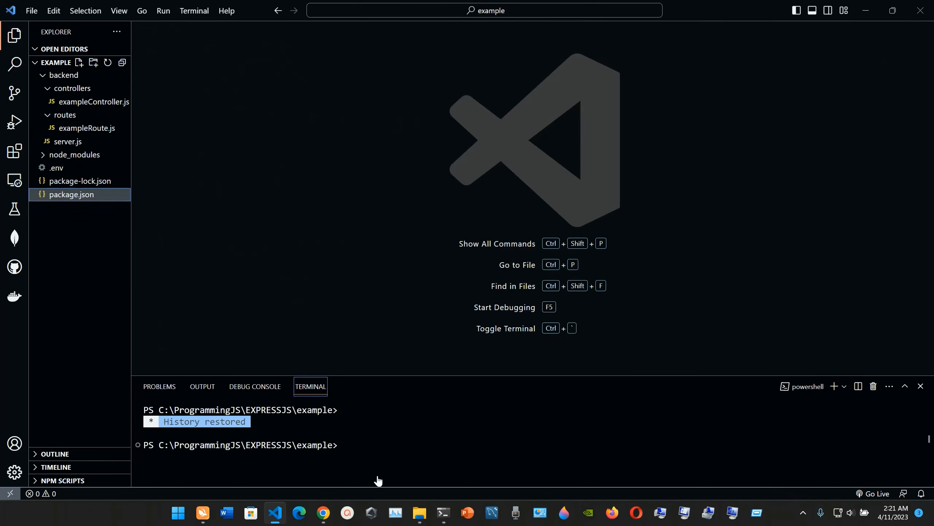
click(276, 514)
click(668, 52)
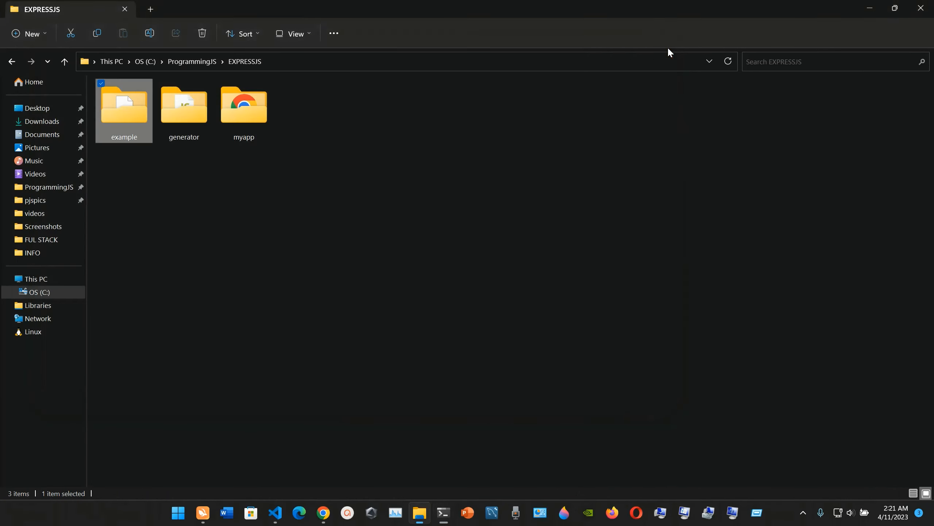
Add database 'fullstack' with collection 'example' to the Programmingjs0 cluster.
click(323, 513)
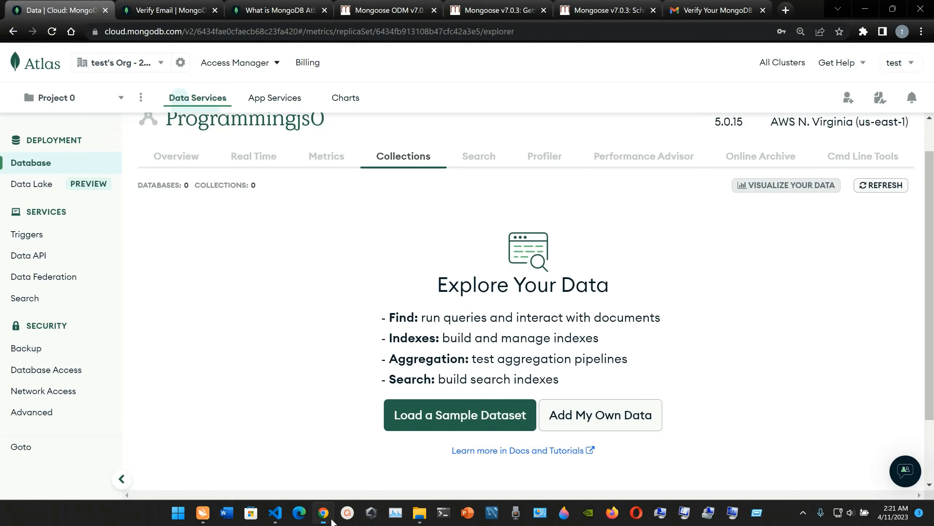
click(613, 423)
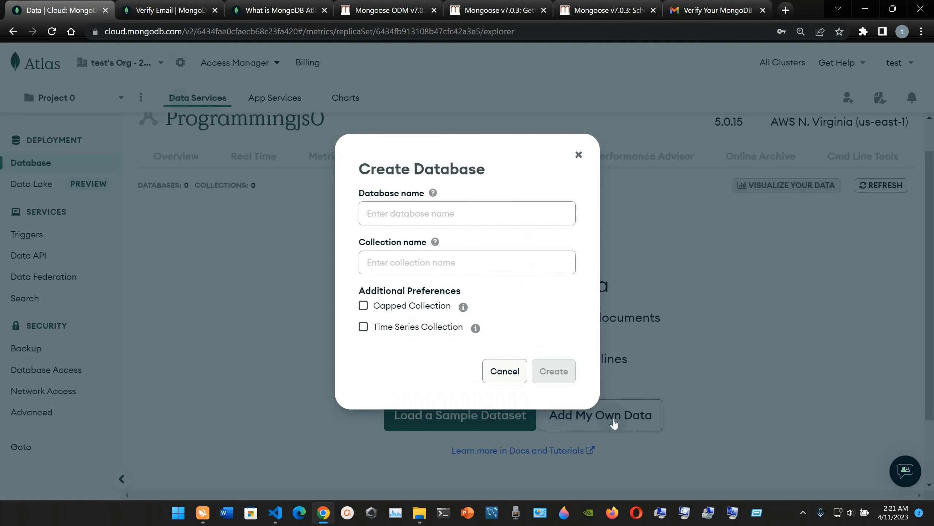
click(409, 215)
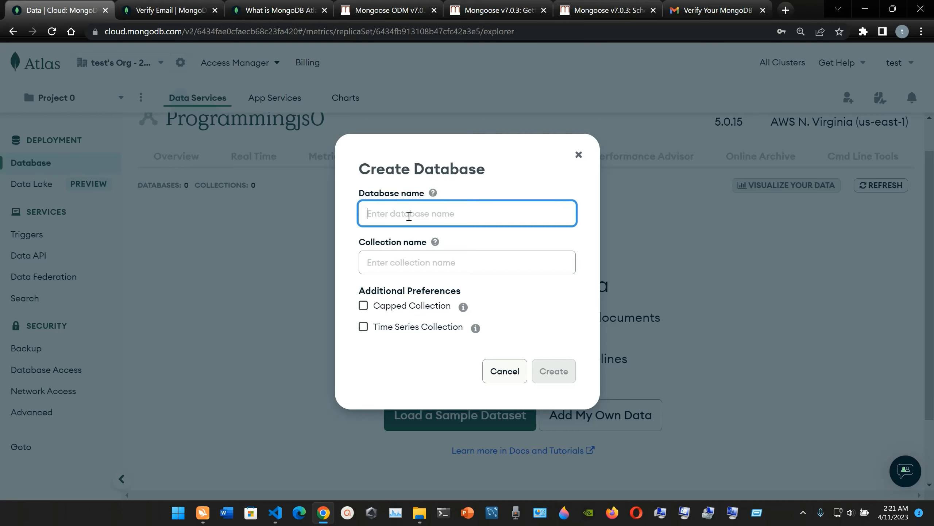
text(fullstack)
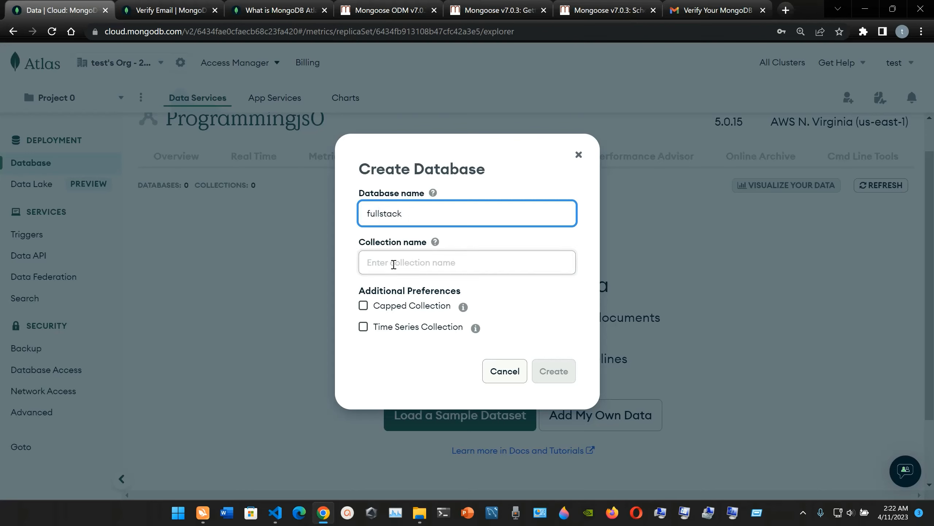
click(393, 263)
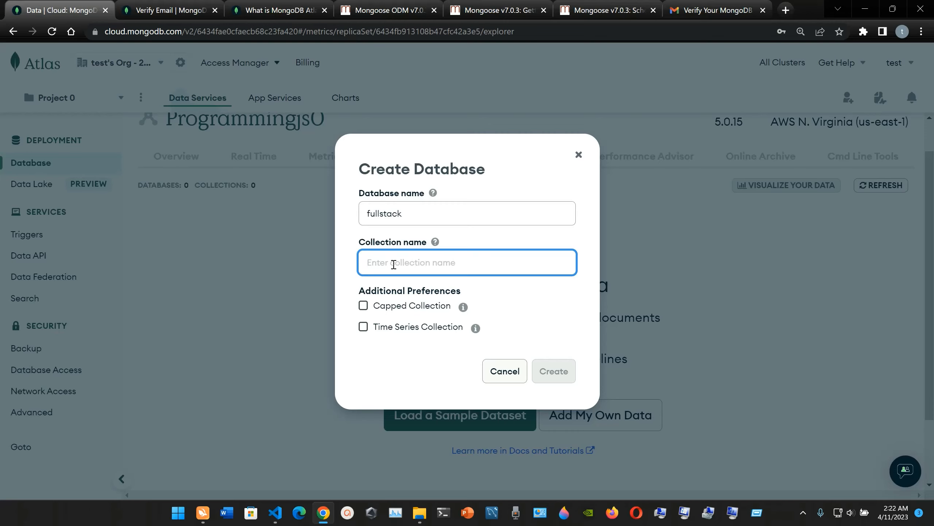
text(example)
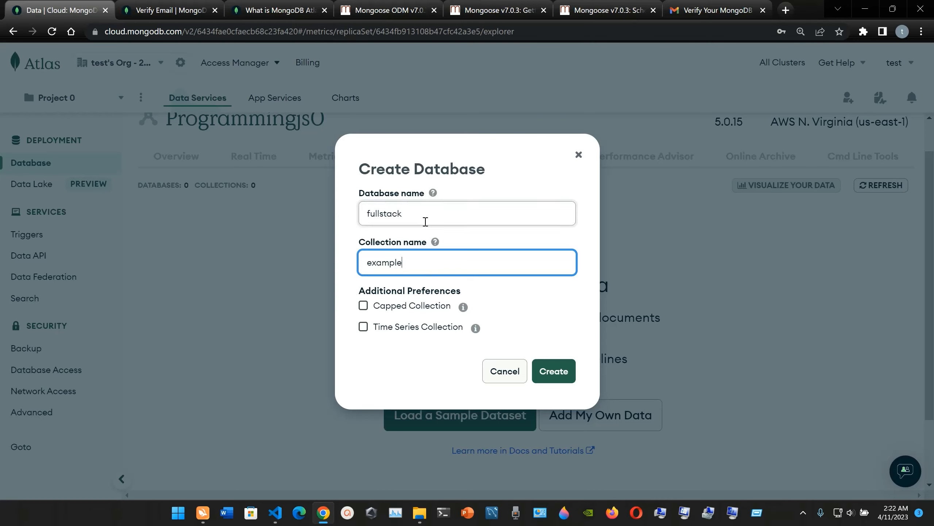
click(552, 371)
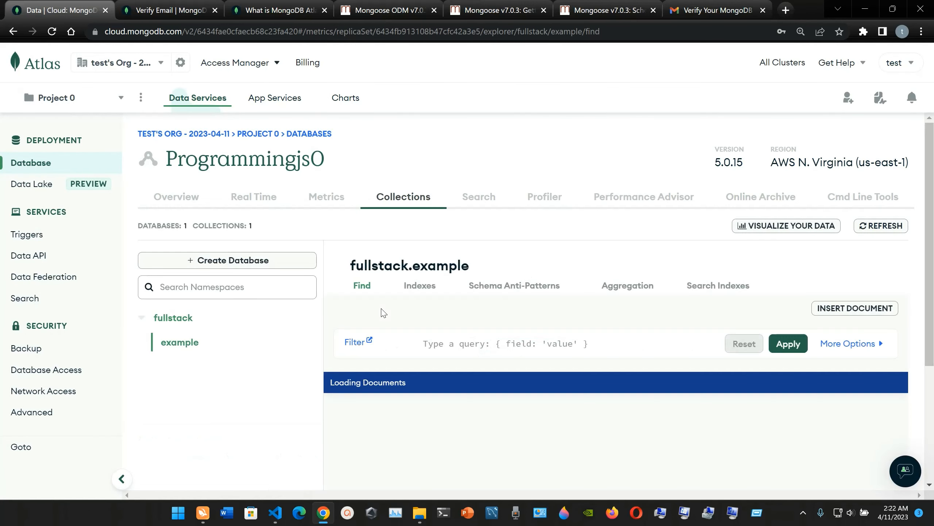
scroll(412, 407, down, 1)
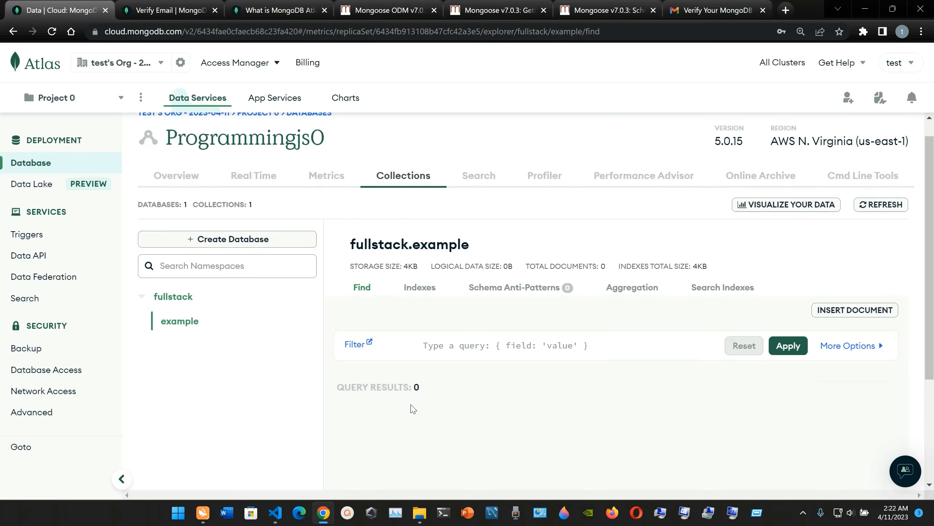
scroll(384, 356, up, 1)
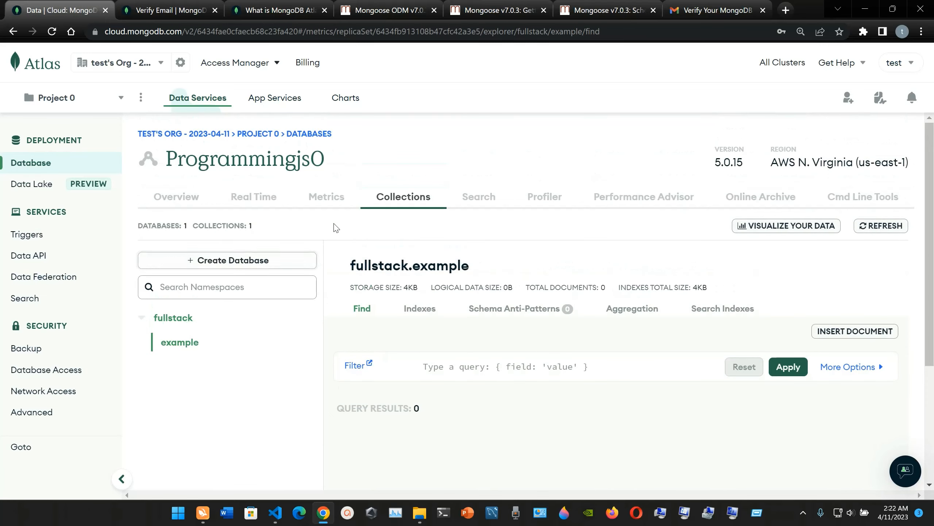